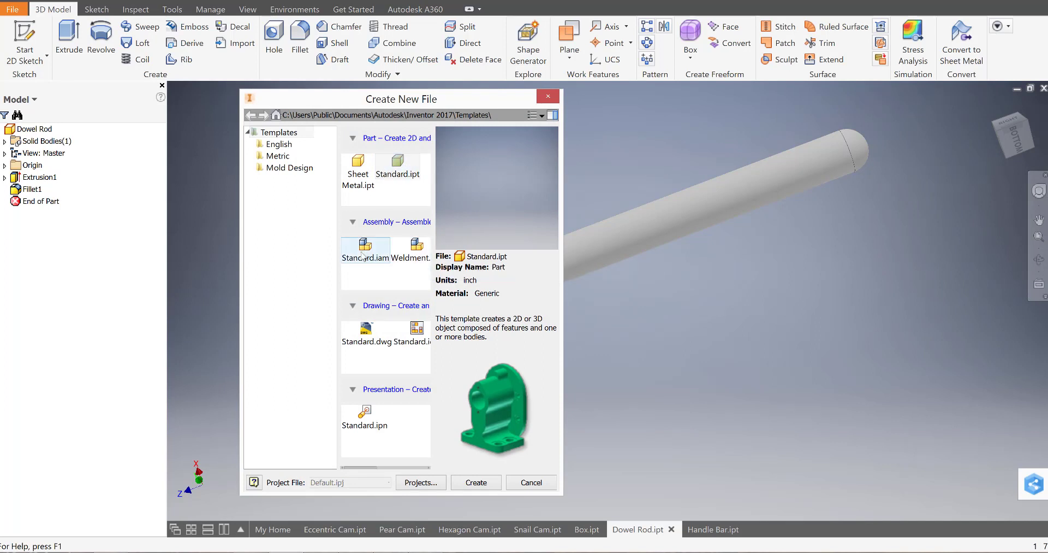
- Create a Standard.iam assembly and place one each of Box, Dowel Rod, Eccentric Cam, Handle Bar, Hexagon Cam, Pear Cam and Snail Cam
double_click(361, 252)
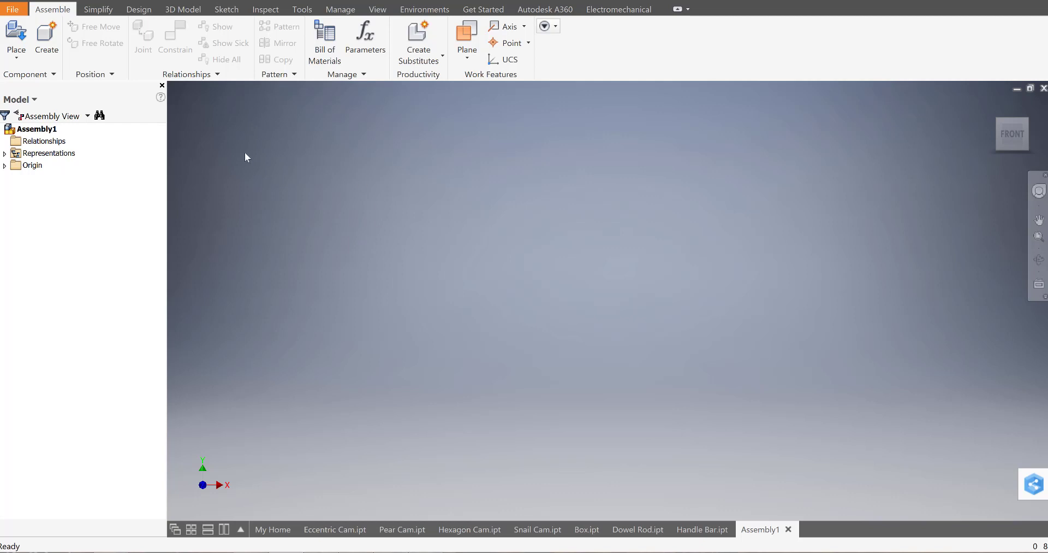
click(16, 35)
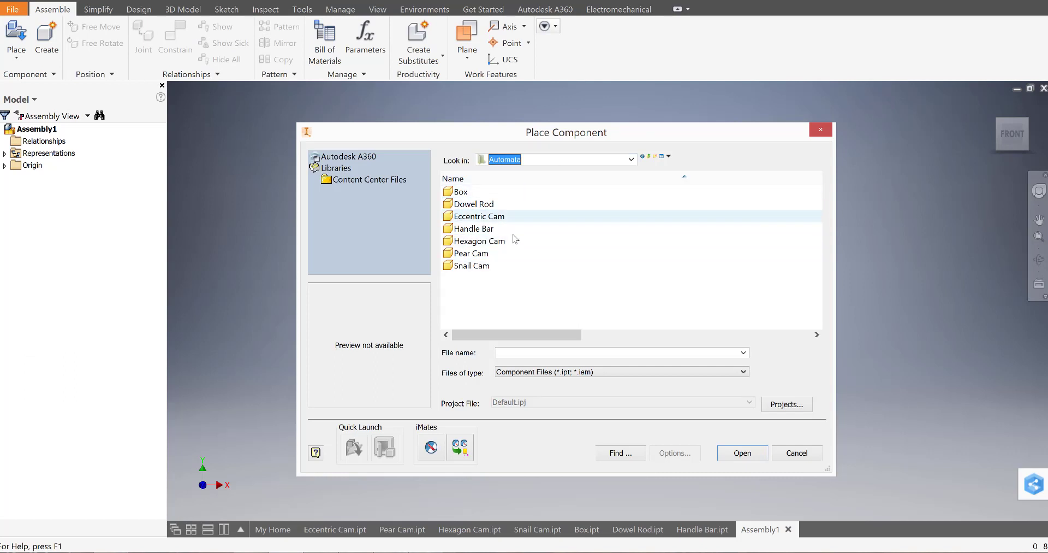
click(478, 194)
ctrl+click(480, 204)
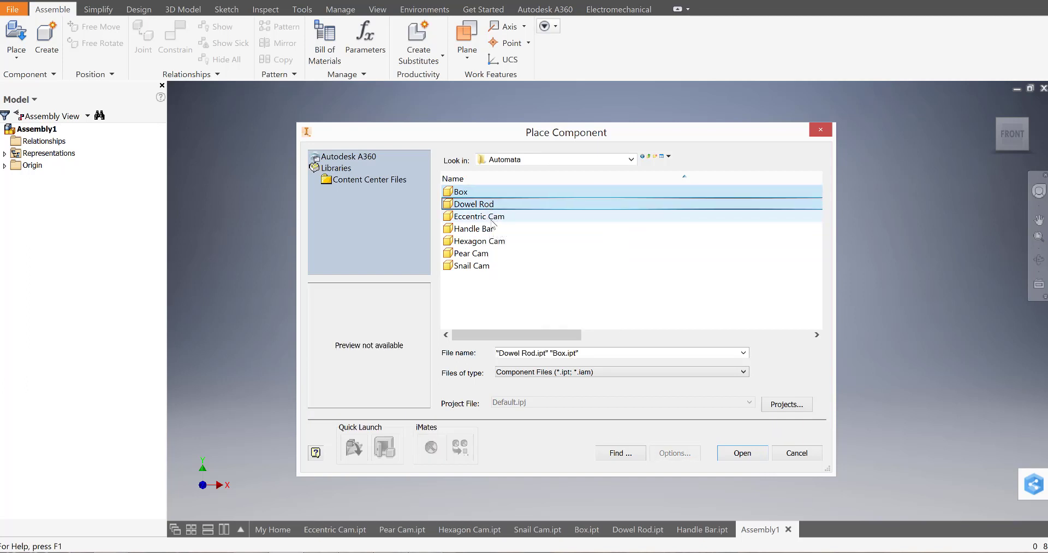
ctrl+click(491, 218)
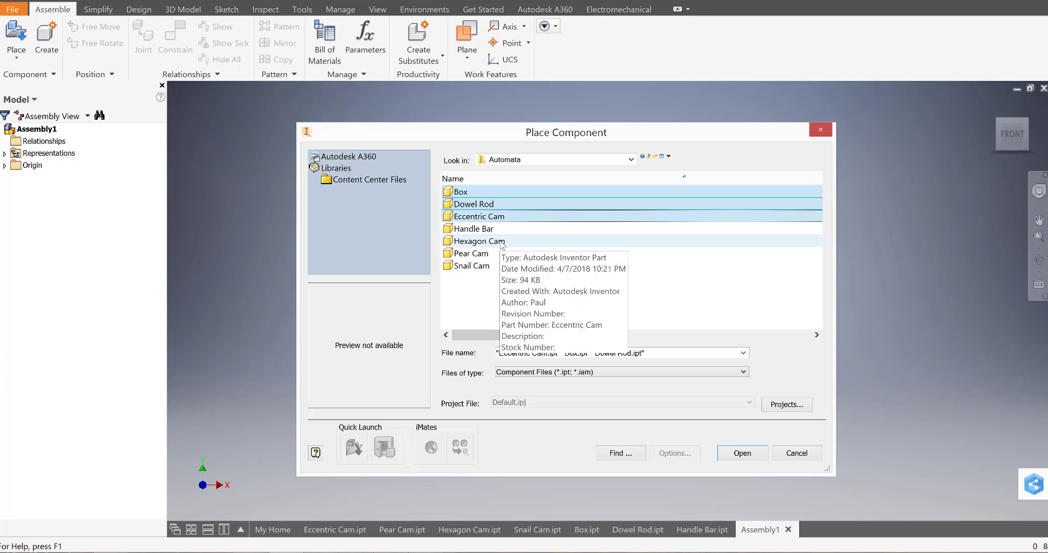
ctrl+shift+click(503, 241)
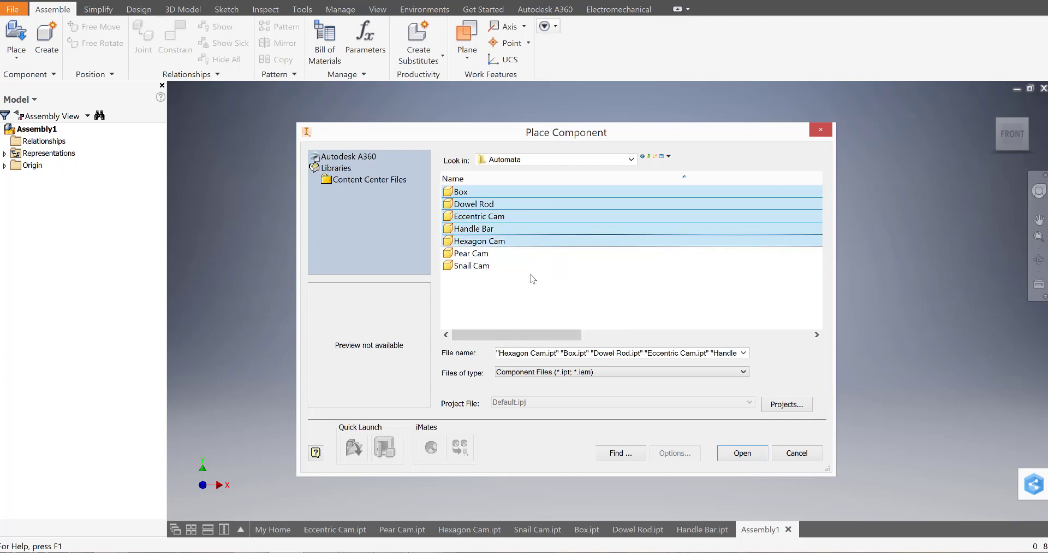
ctrl+shift+click(493, 266)
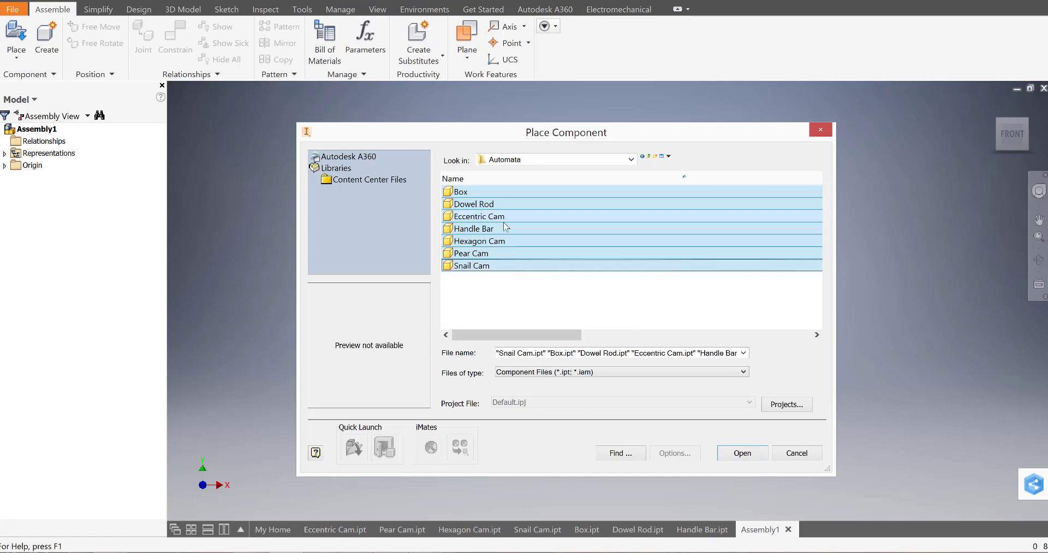
click(740, 453)
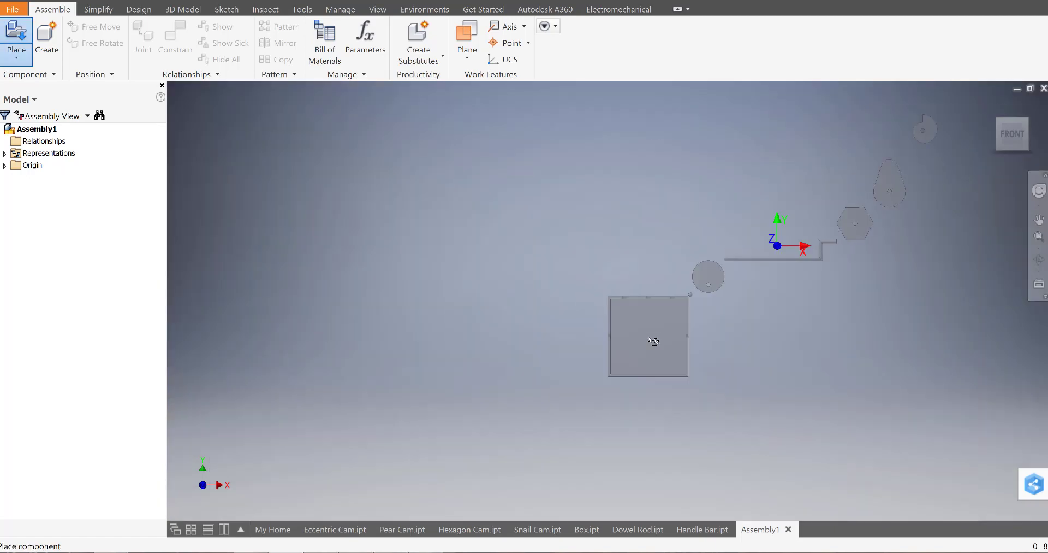
click(573, 445)
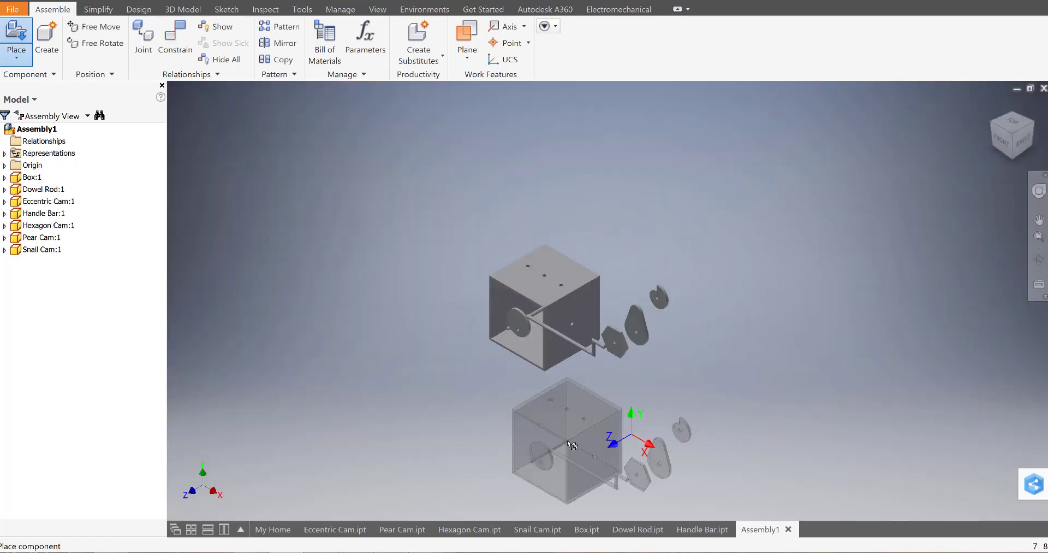
key(Escape)
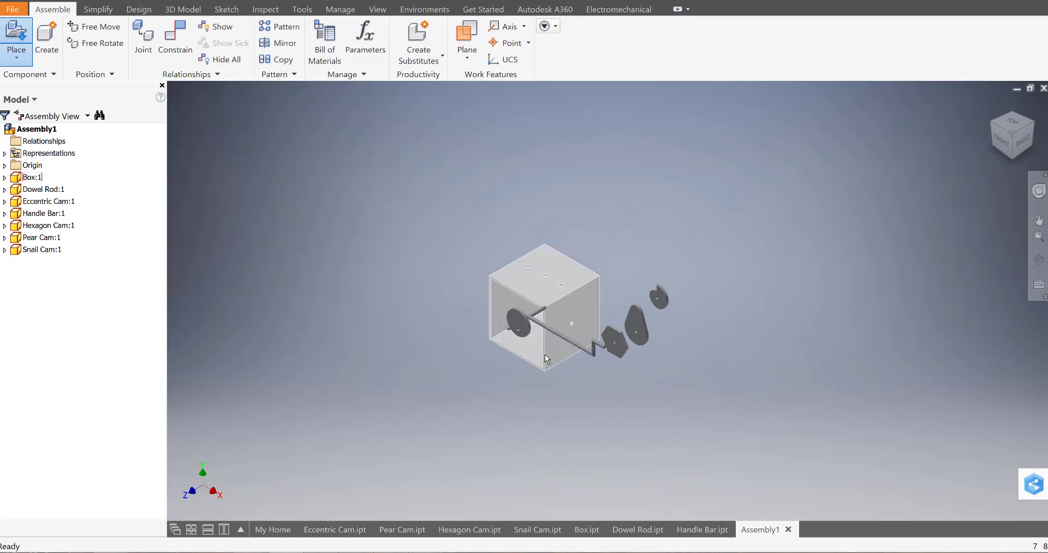
- Spread the cams, handle bar and dowel rod out around the box so that no parts overlap it
mouse_move(545, 356)
shift+middle_down()
mouse_move(546, 344)
mouse_move(557, 359)
shift+middle_up()
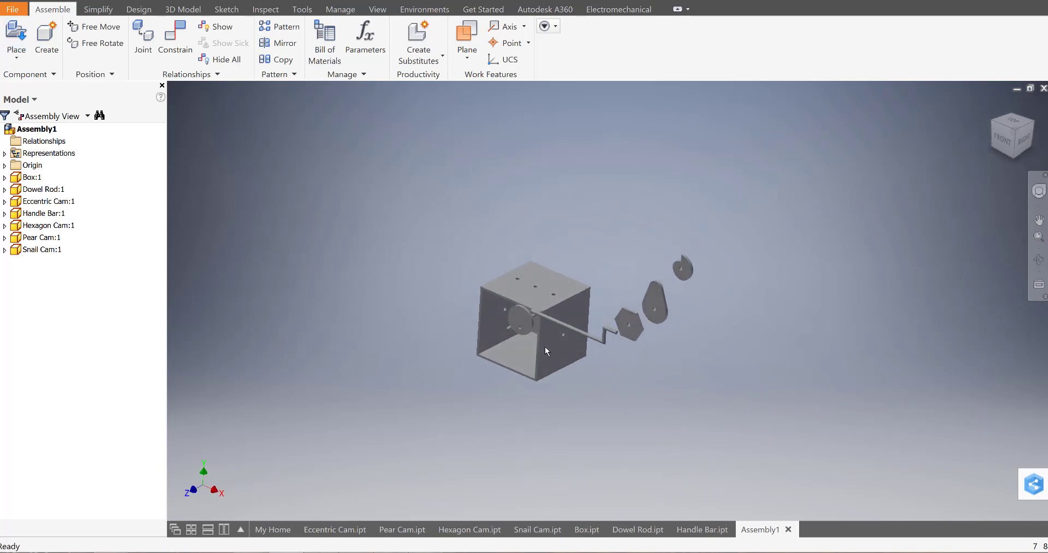
scroll(529, 334, down, 3)
drag(517, 326, 760, 330)
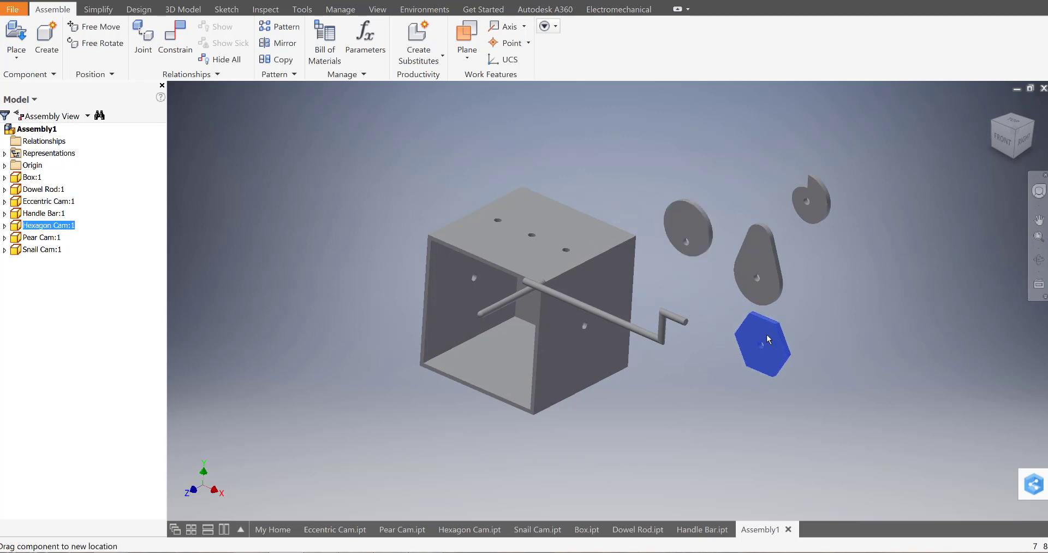
drag(758, 262, 806, 262)
drag(830, 211, 866, 190)
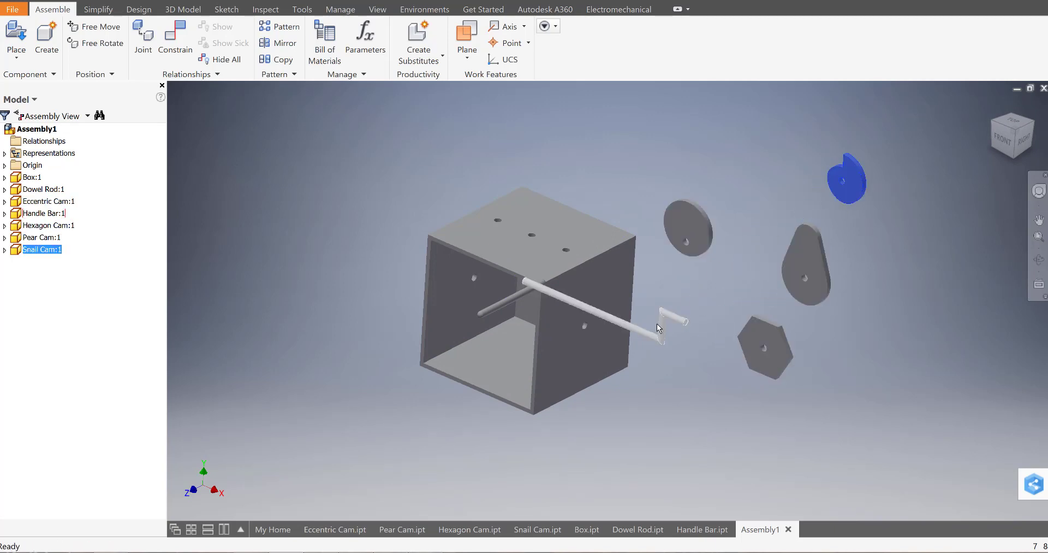
drag(618, 323, 711, 376)
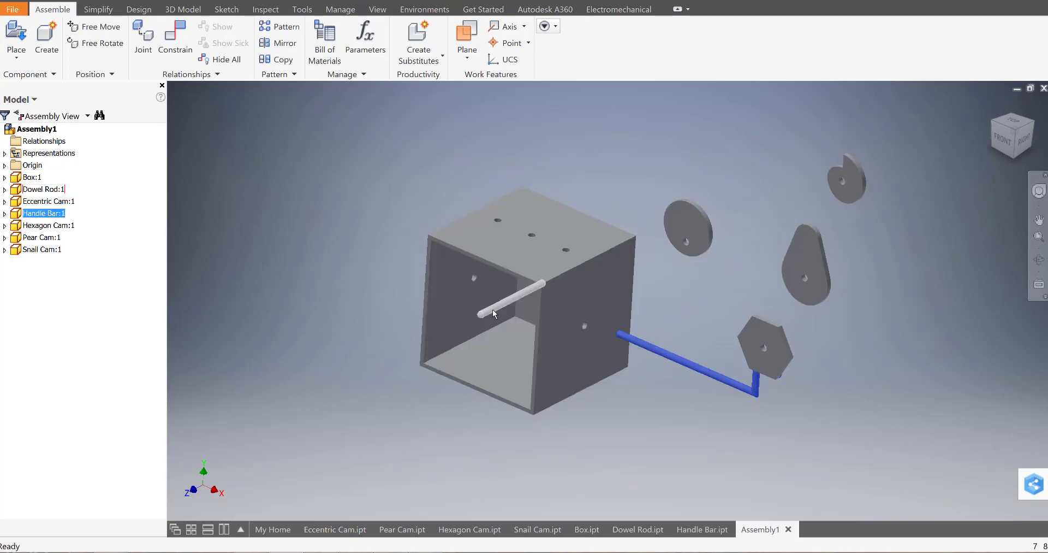
drag(492, 308, 581, 165)
scroll(582, 165, down, 3)
scroll(582, 165, up, 3)
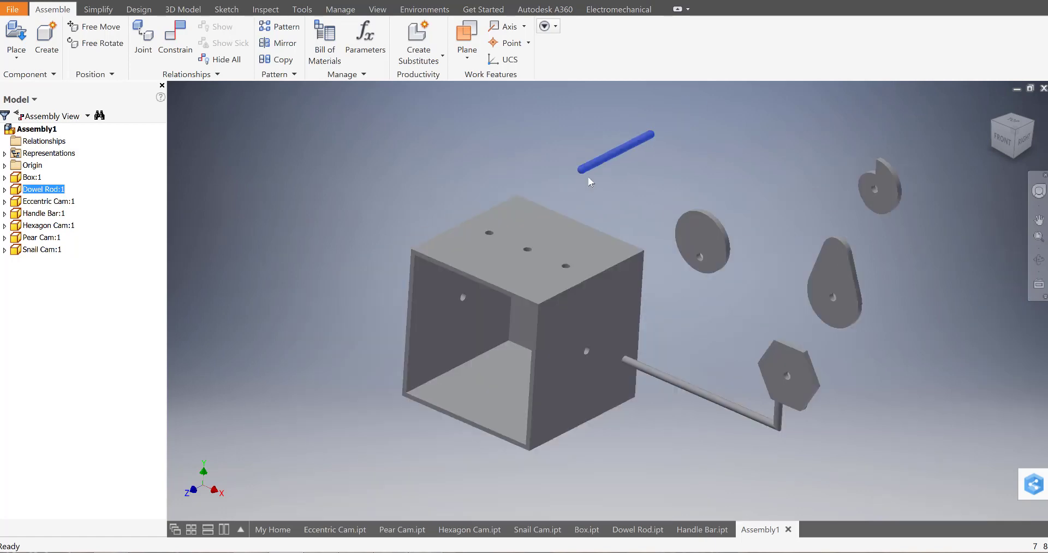
- Copy the dowel rod, paste two more instances, and arrange the three rods side by side above the box
right_click(606, 158)
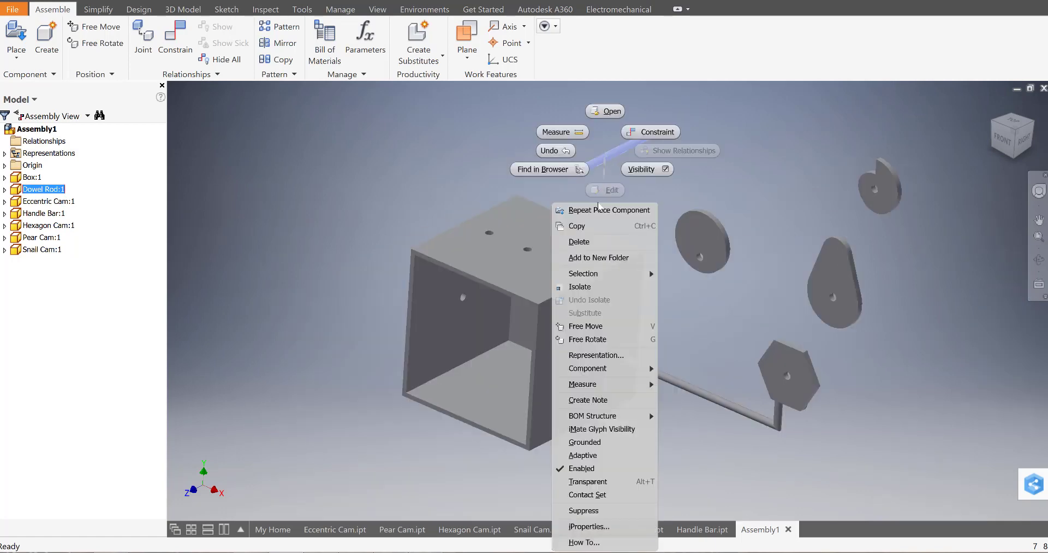
click(590, 228)
right_click(626, 139)
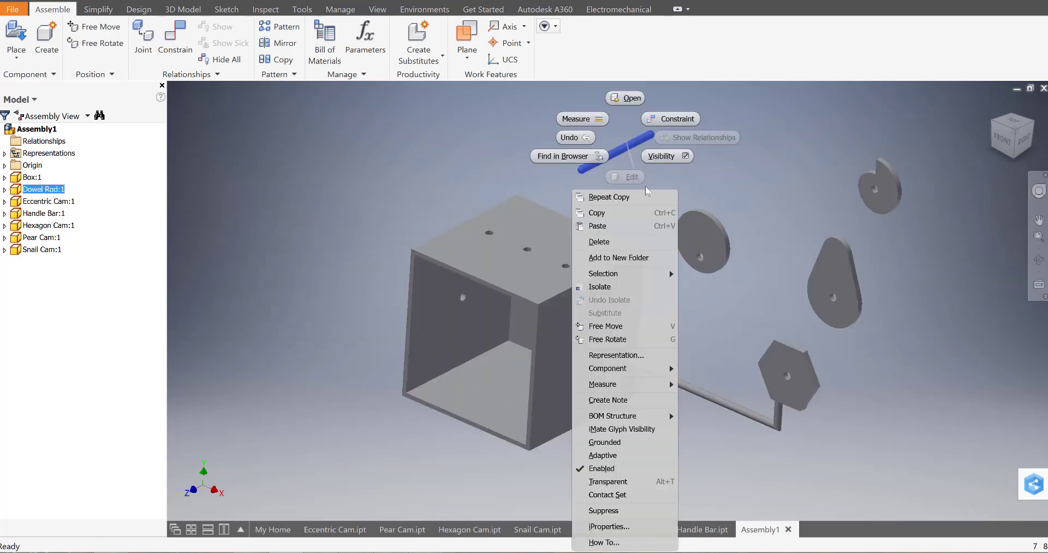
click(627, 230)
right_click(664, 156)
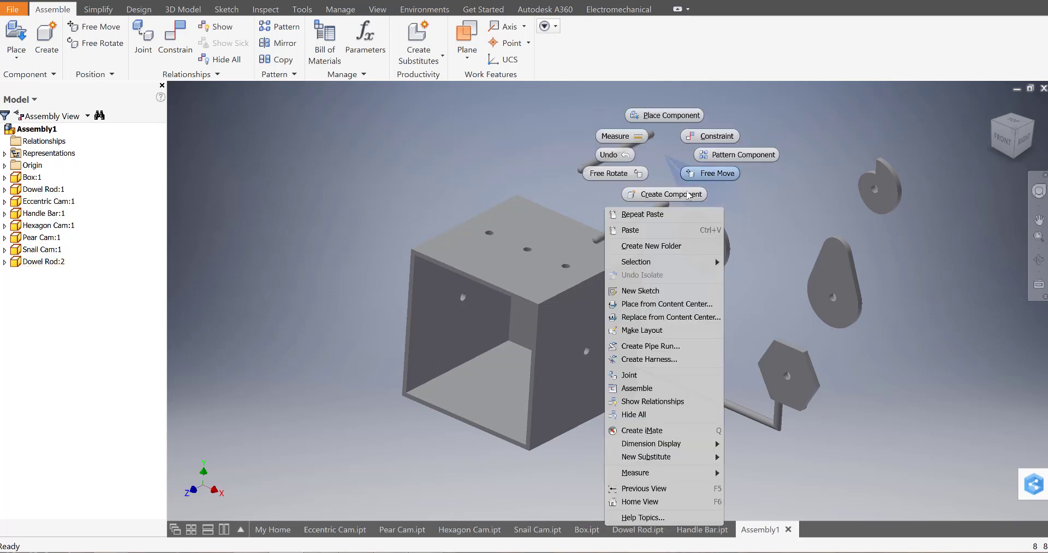
click(674, 237)
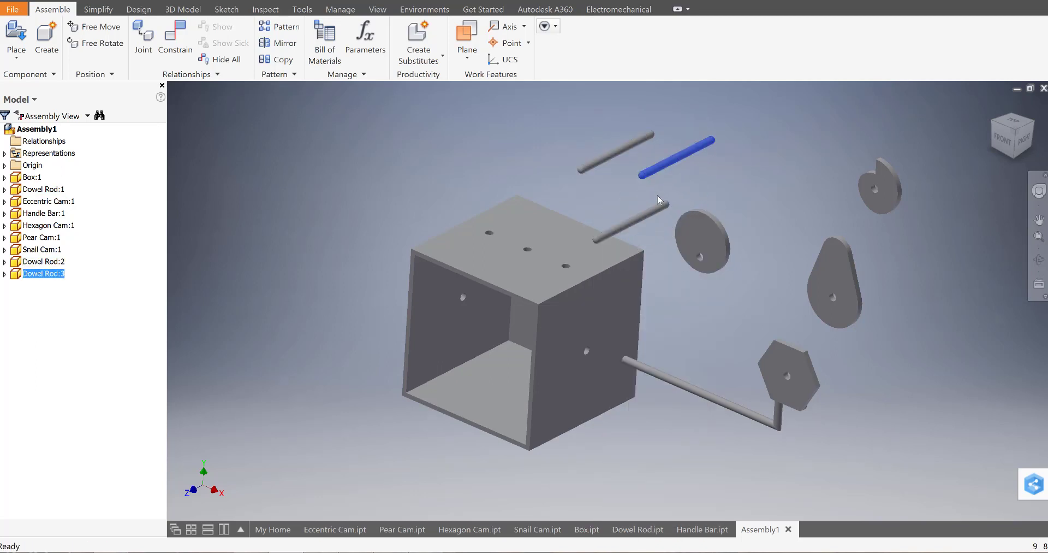
drag(647, 215, 721, 182)
click(784, 257)
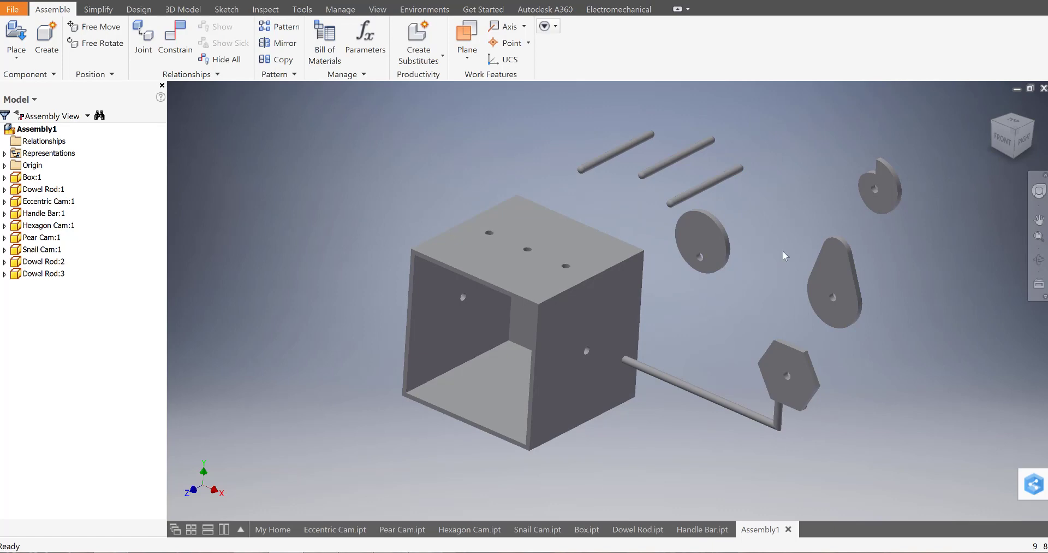
- Delete the eccentric cam and rearrange the pear cam, hexagon cam and handle bar in the free space beside the box
drag(719, 242, 753, 255)
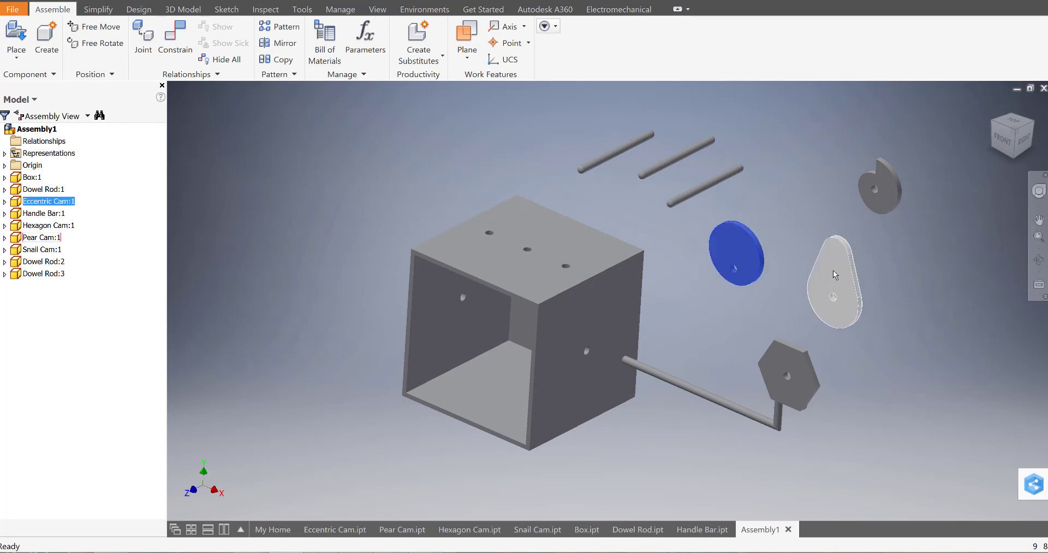
drag(840, 280, 820, 265)
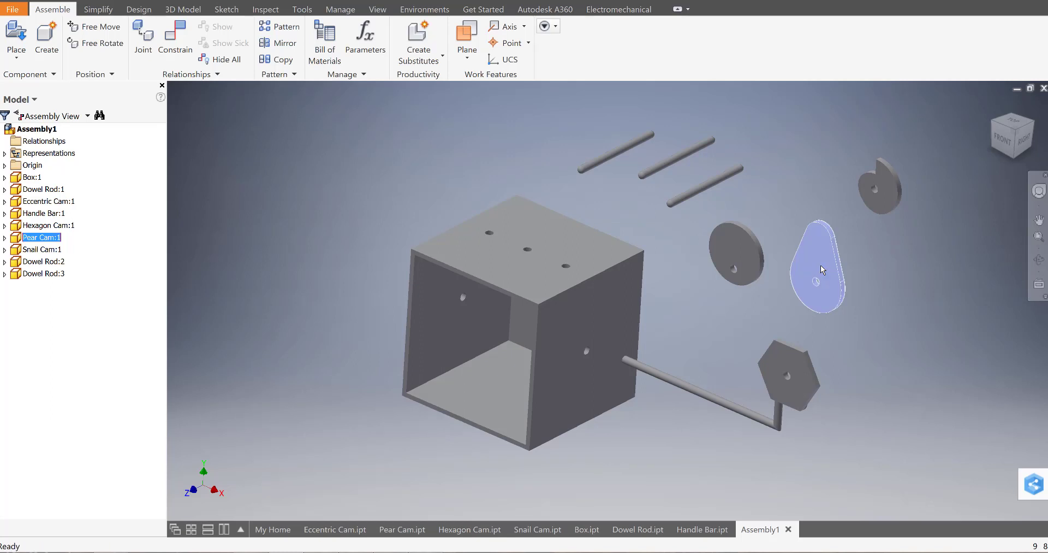
click(754, 262)
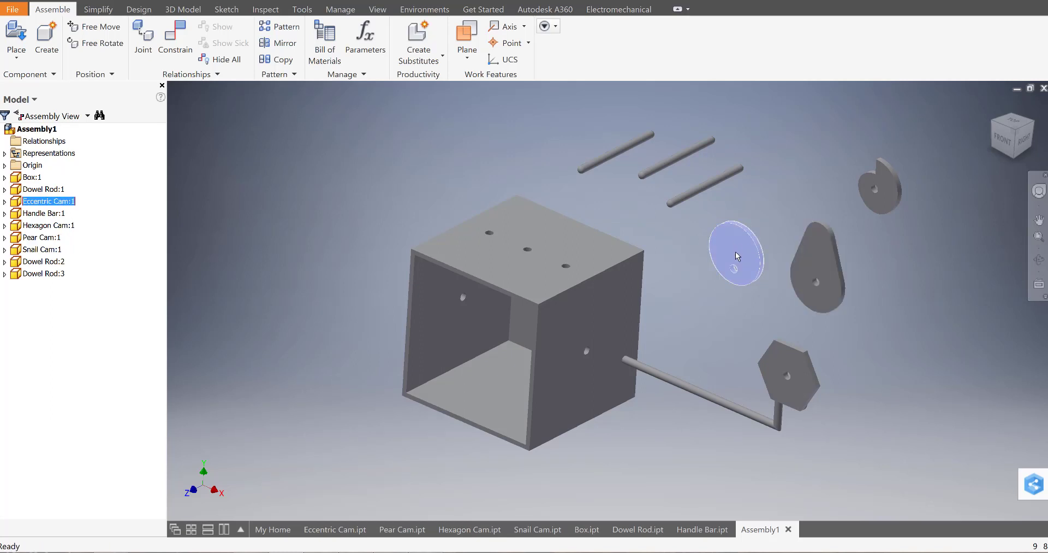
key(Delete)
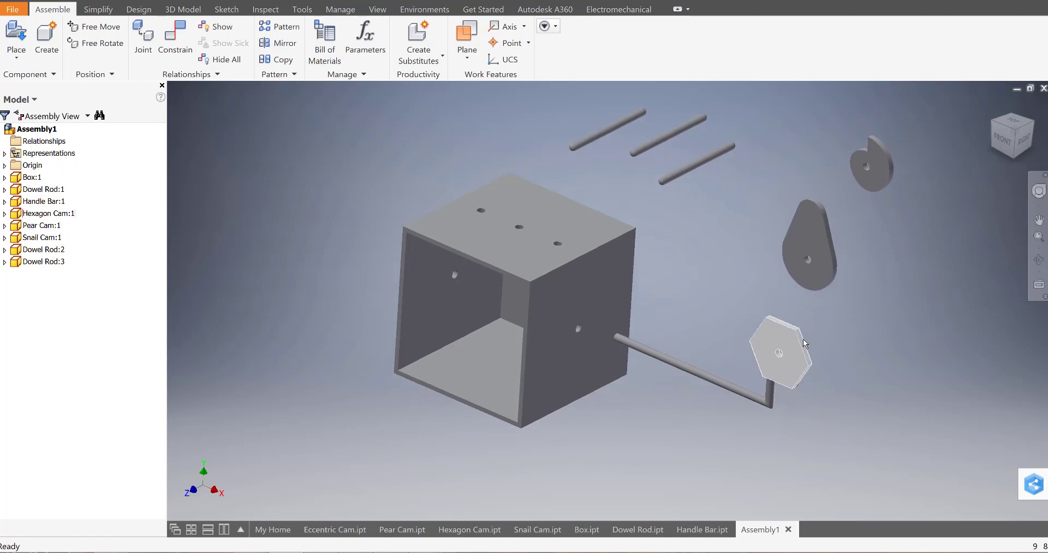
drag(804, 338, 754, 240)
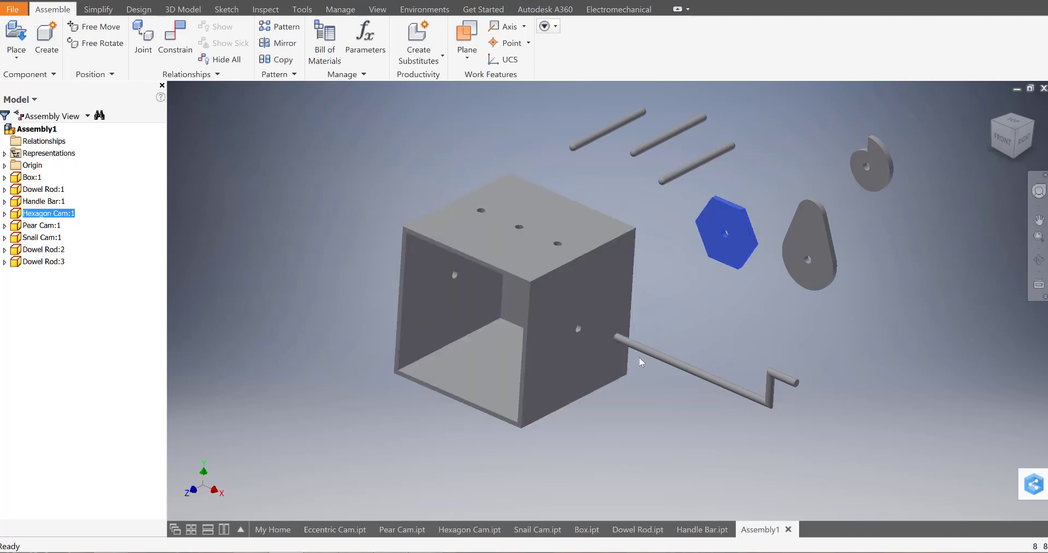
drag(678, 357, 719, 353)
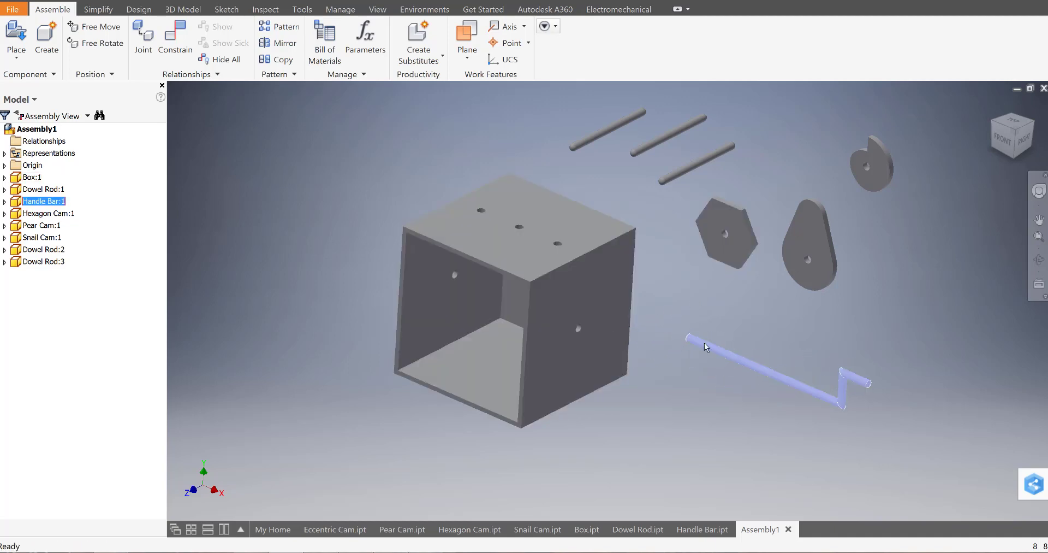
- Set up an Insert constraint between the handle bar's straight end and the outer edge of the hole in the box's left wall
click(178, 56)
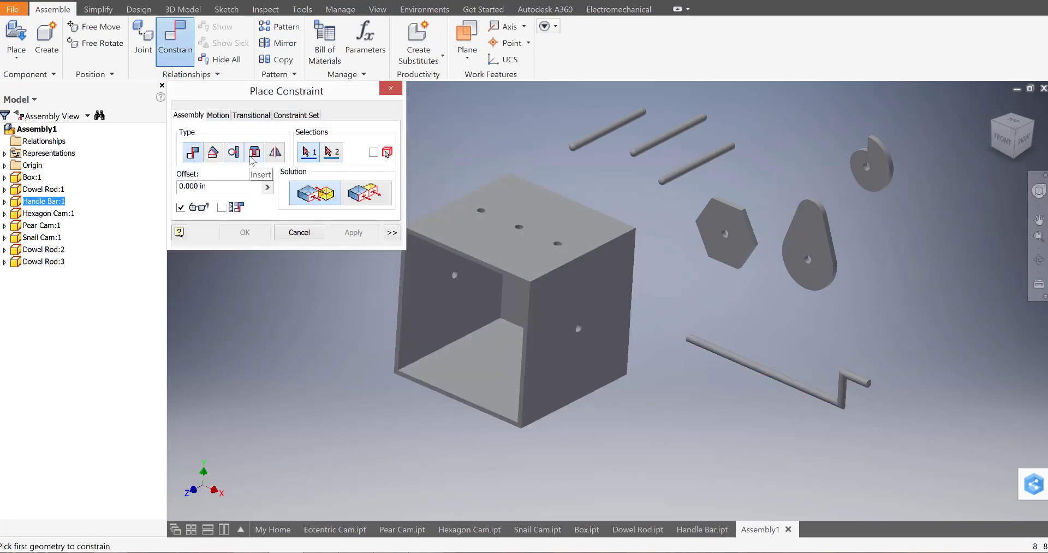
click(253, 152)
shift+middle_drag(659, 370, 627, 356)
scroll(674, 349, down, 5)
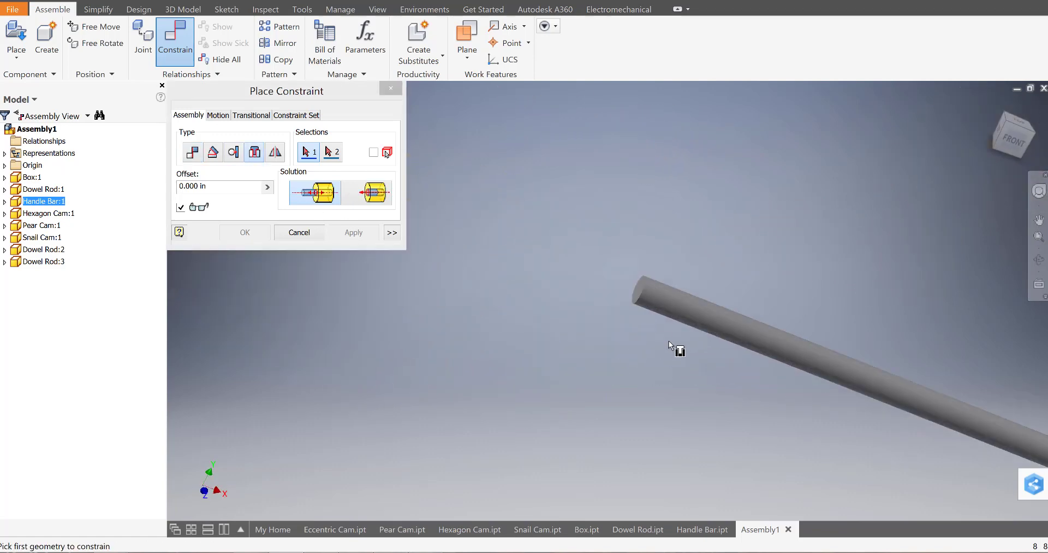
click(637, 297)
scroll(637, 305, up, 5)
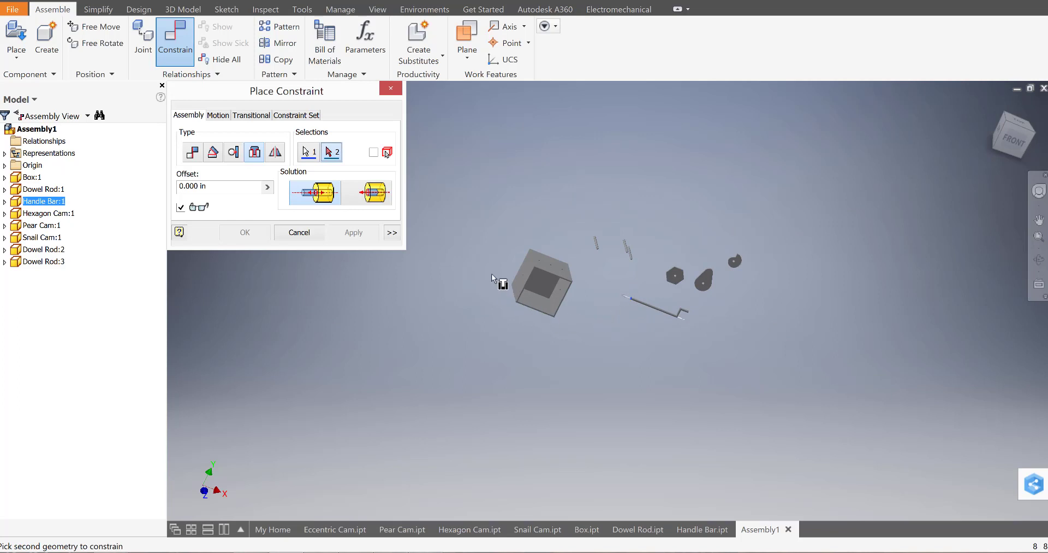
scroll(562, 292, down, 5)
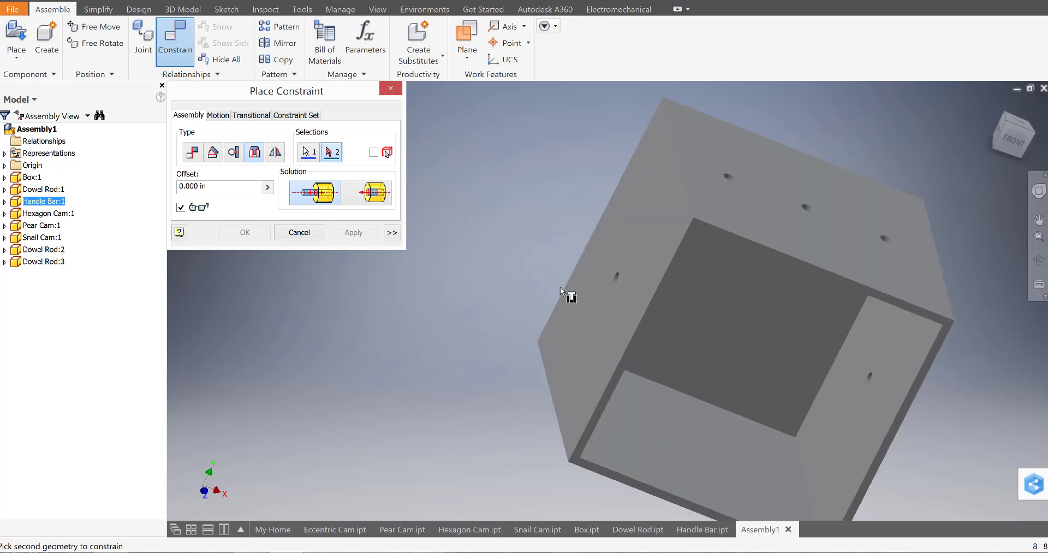
click(617, 285)
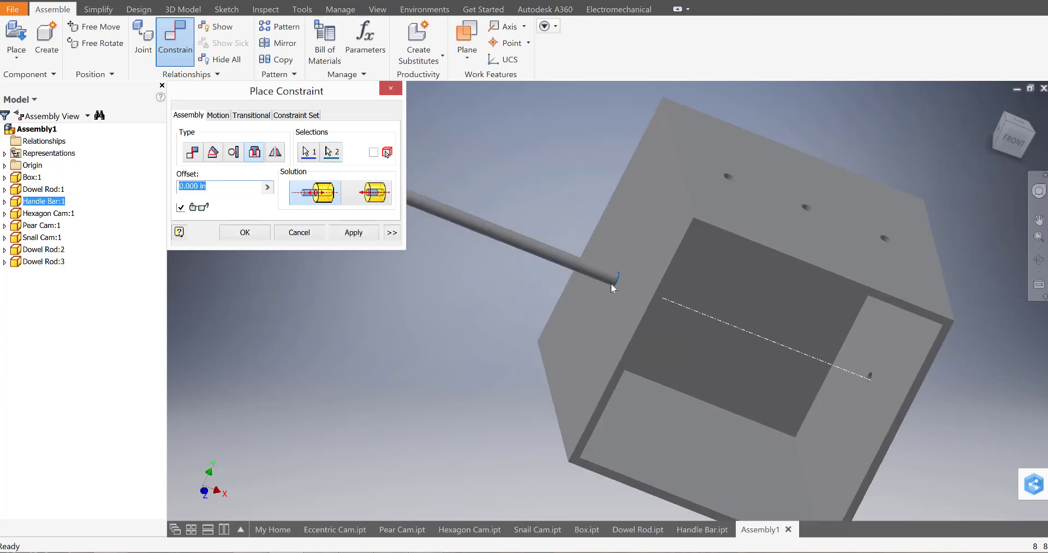
- Switch the handle bar's Insert constraint to the Aligned solution so the bar runs through the box, and apply it with 0.000 in offset
scroll(526, 283, up, 5)
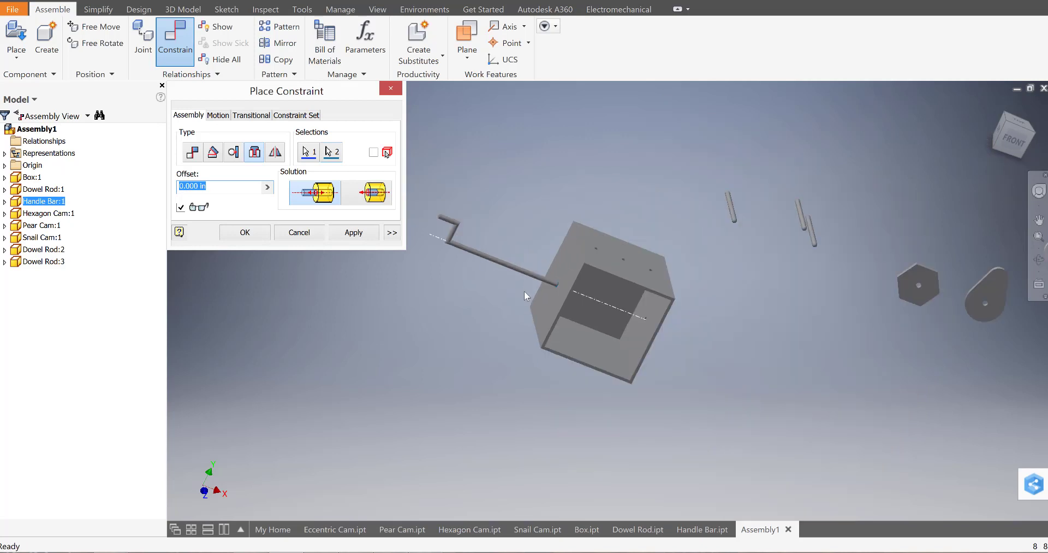
click(365, 198)
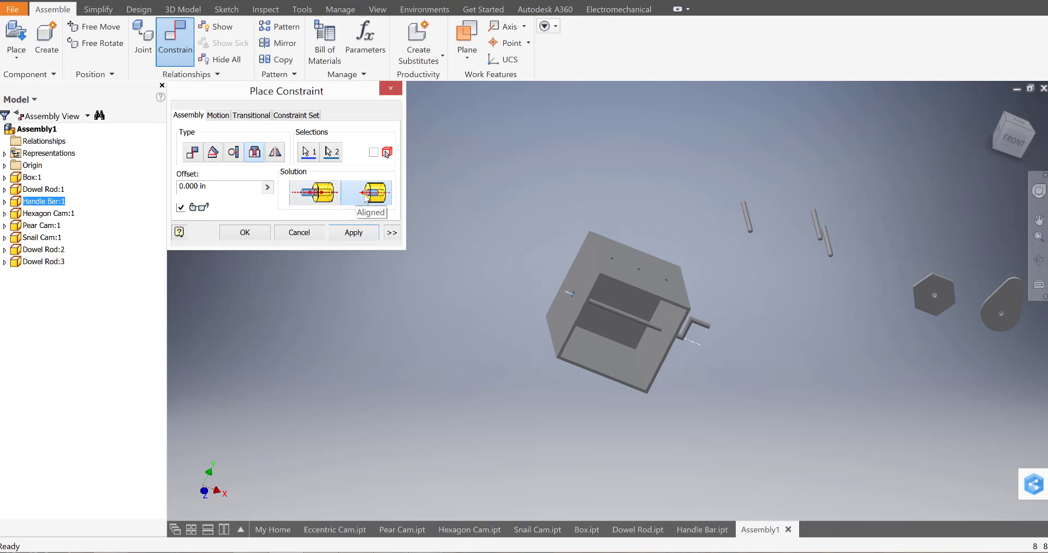
shift+middle_drag(650, 339, 599, 327)
scroll(753, 344, down, 3)
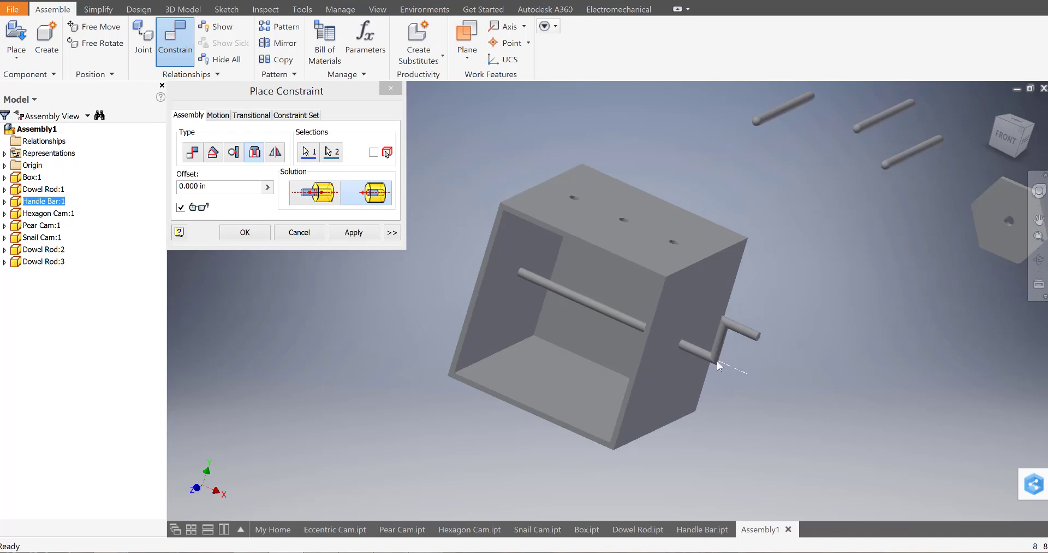
click(358, 233)
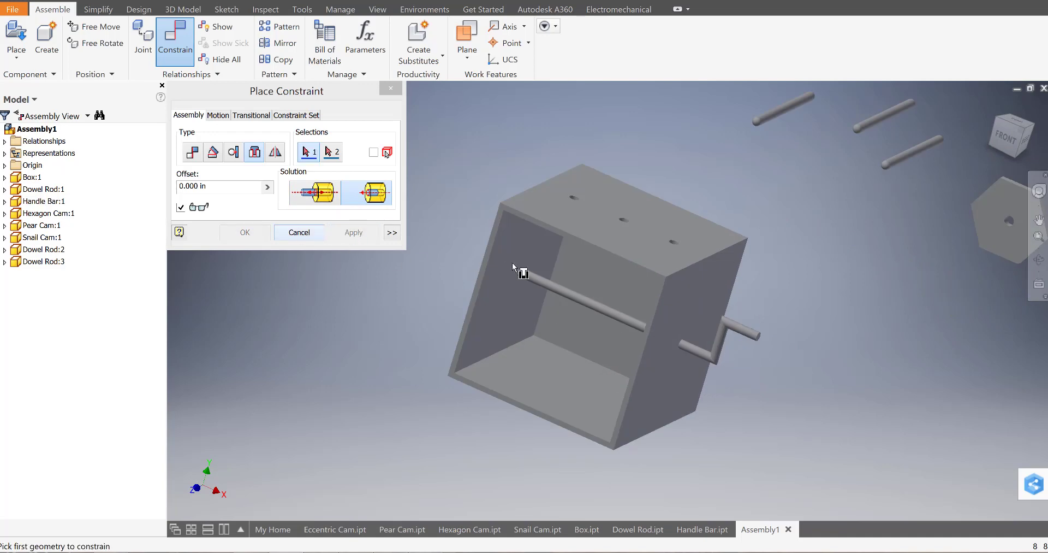
scroll(513, 264, up, 4)
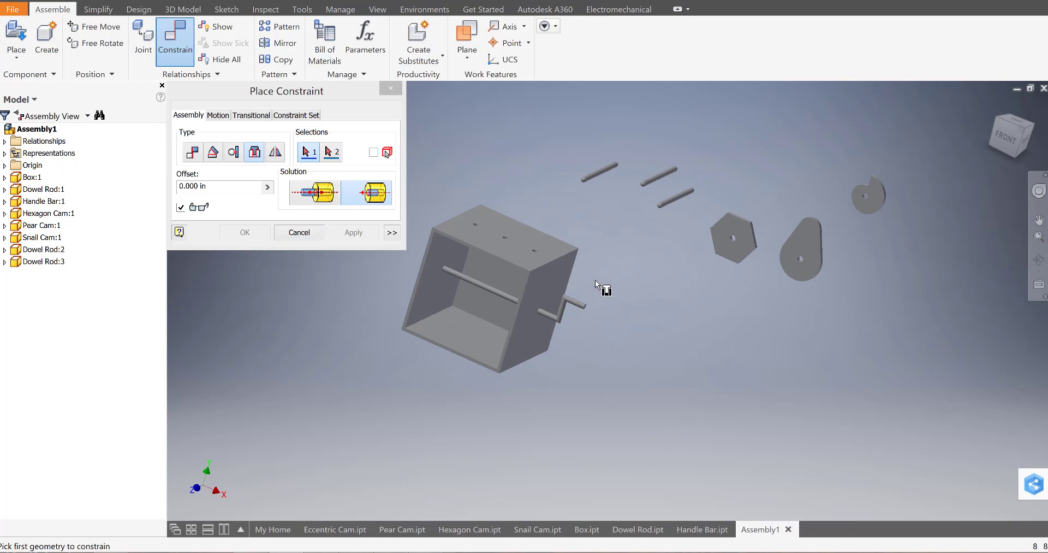
- Apply a Mate constraint between the hexagon cam's hole and the handle bar's shaft axis with 0.000 in offset
scroll(729, 237, down, 2)
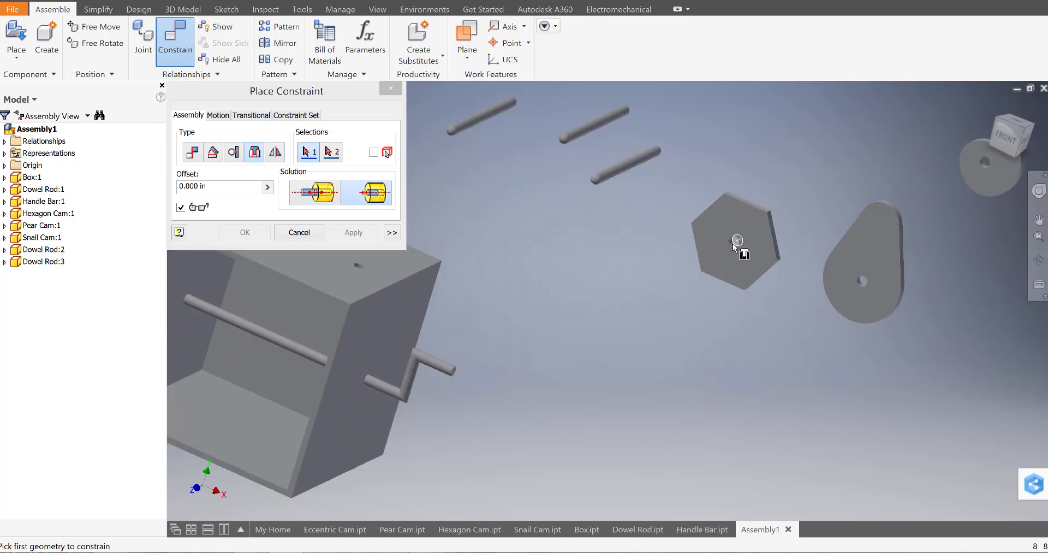
scroll(732, 243, down, 2)
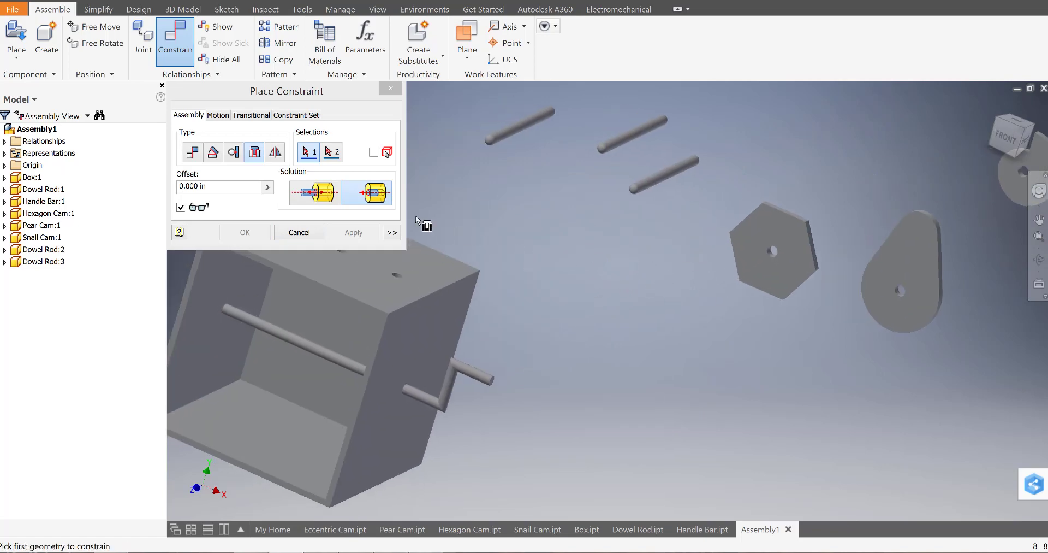
click(190, 157)
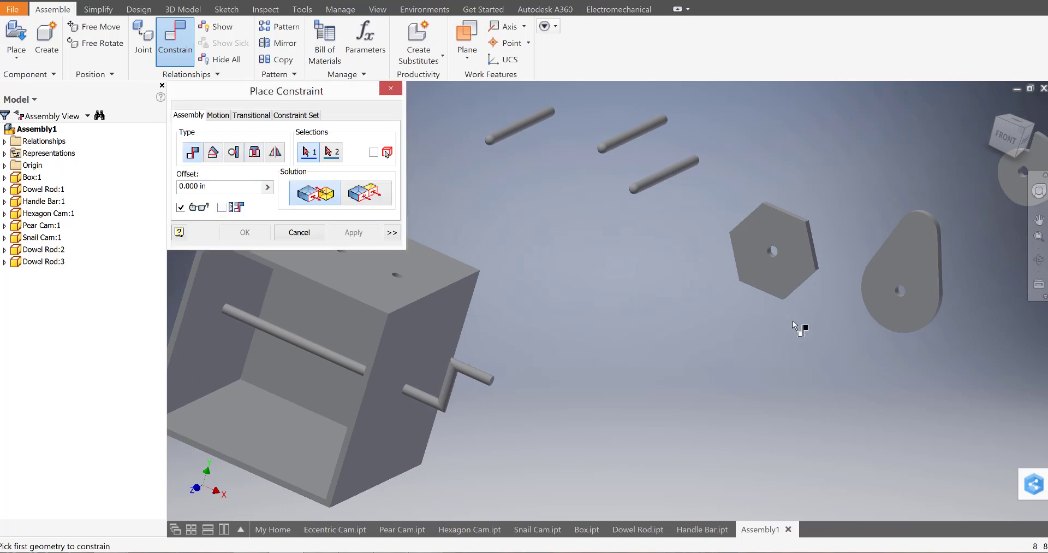
scroll(765, 322, down, 2)
scroll(671, 308, down, 3)
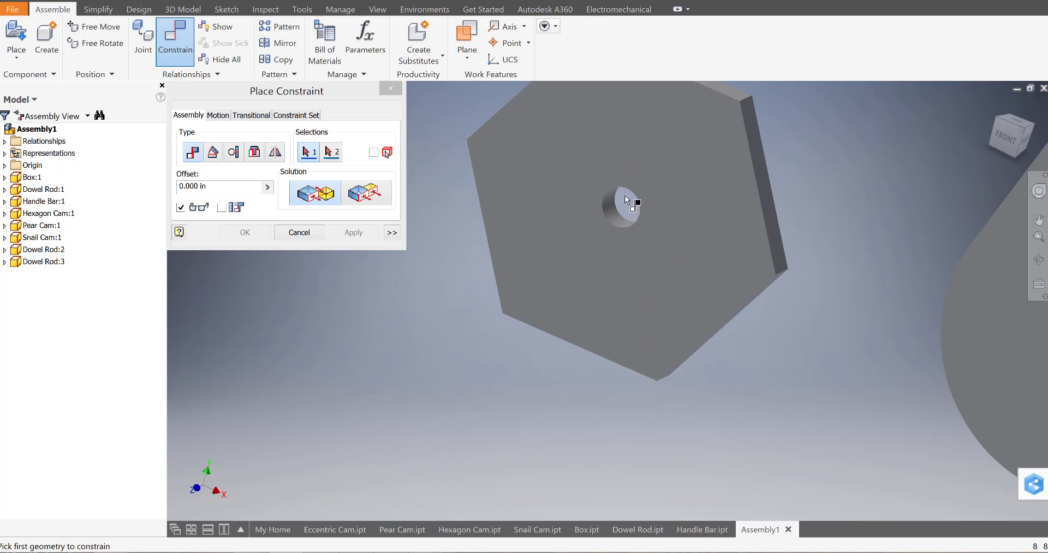
scroll(627, 200, down, 5)
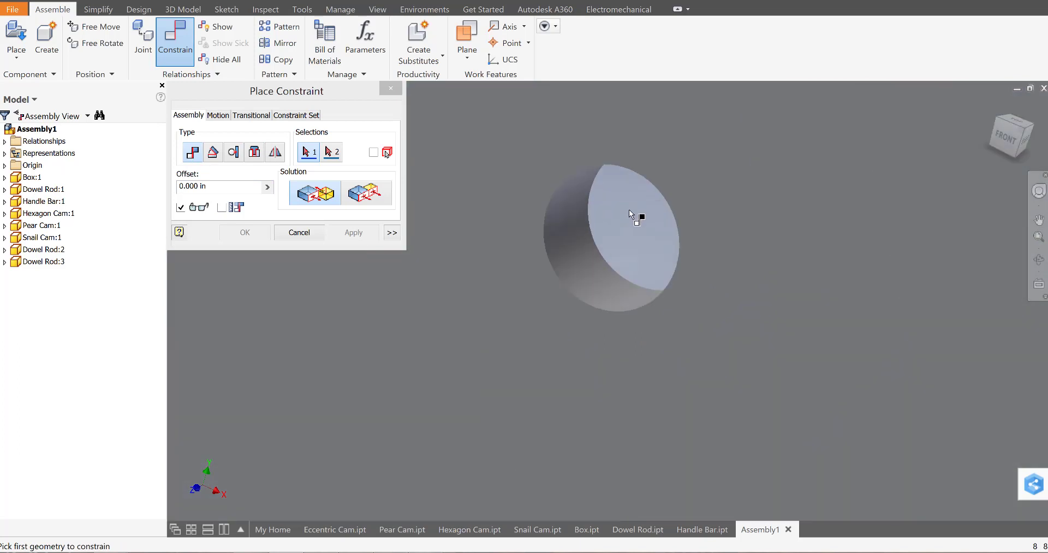
click(594, 281)
scroll(535, 307, up, 5)
middle_drag(535, 306, 696, 273)
scroll(696, 273, up, 2)
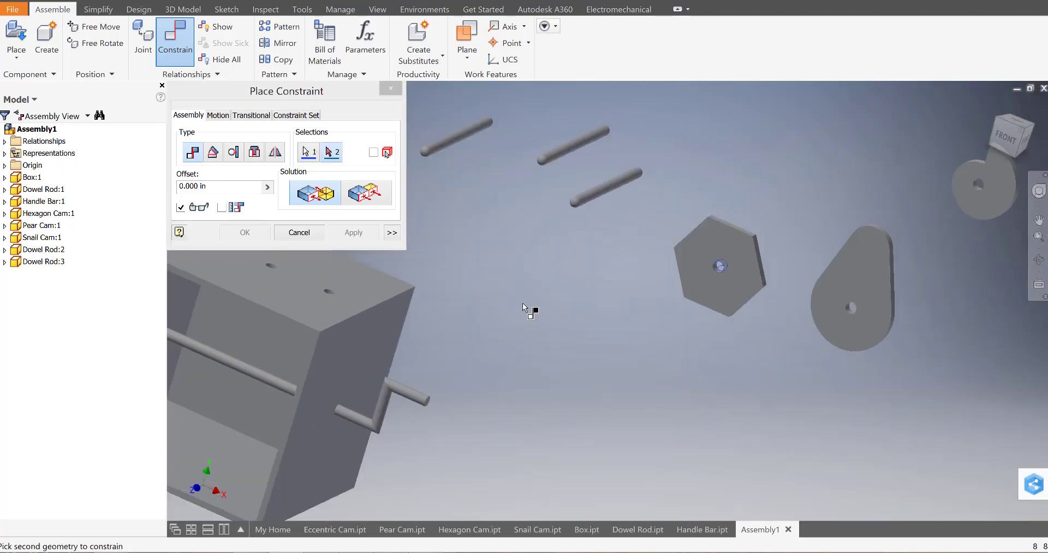
scroll(522, 303, up, 2)
middle_drag(453, 342, 657, 352)
scroll(658, 355, down, 5)
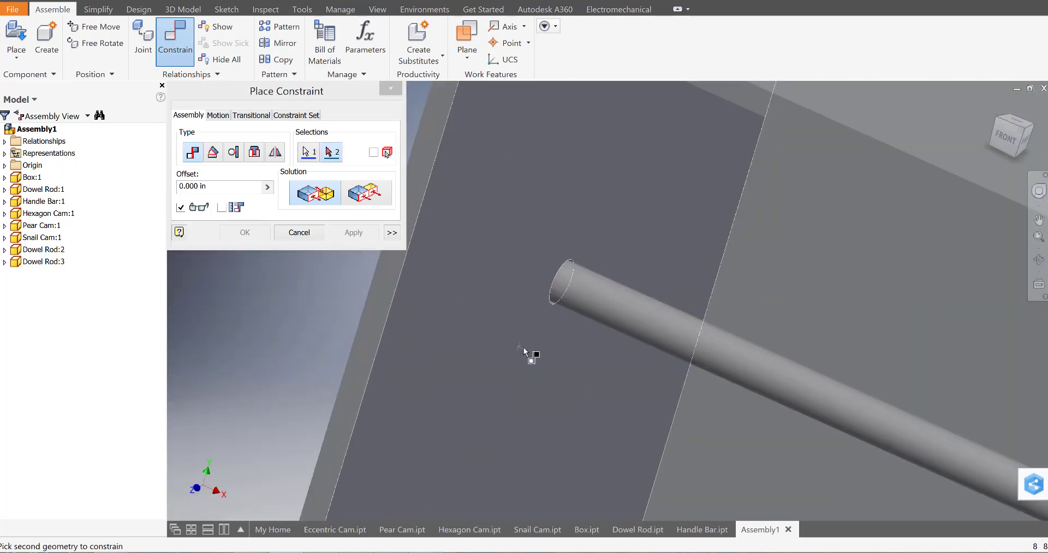
click(670, 333)
scroll(664, 346, up, 5)
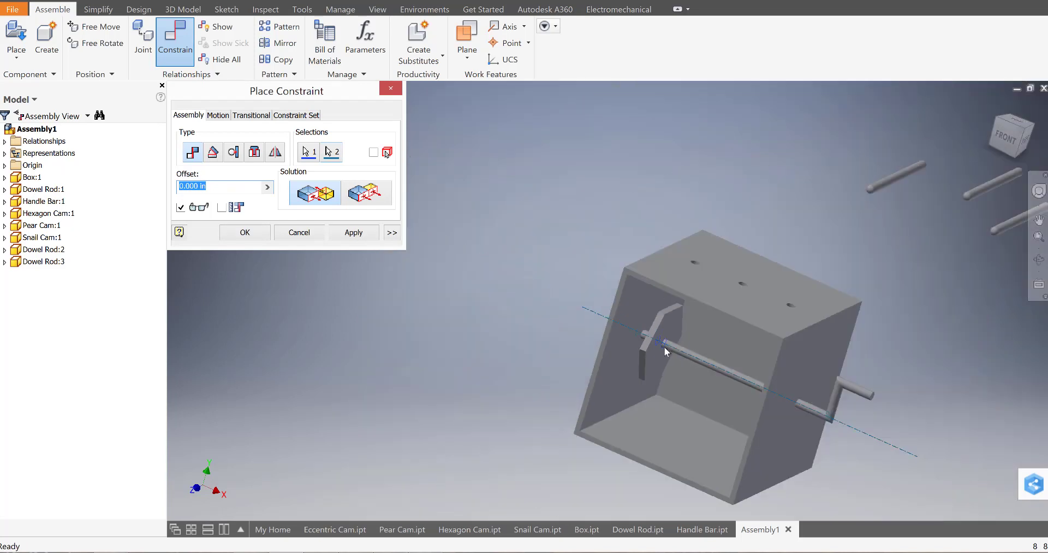
click(360, 233)
- Mate the pear cam's hole to the handle bar's shaft axis with 0.000 in offset and apply it
scroll(737, 249, down, 5)
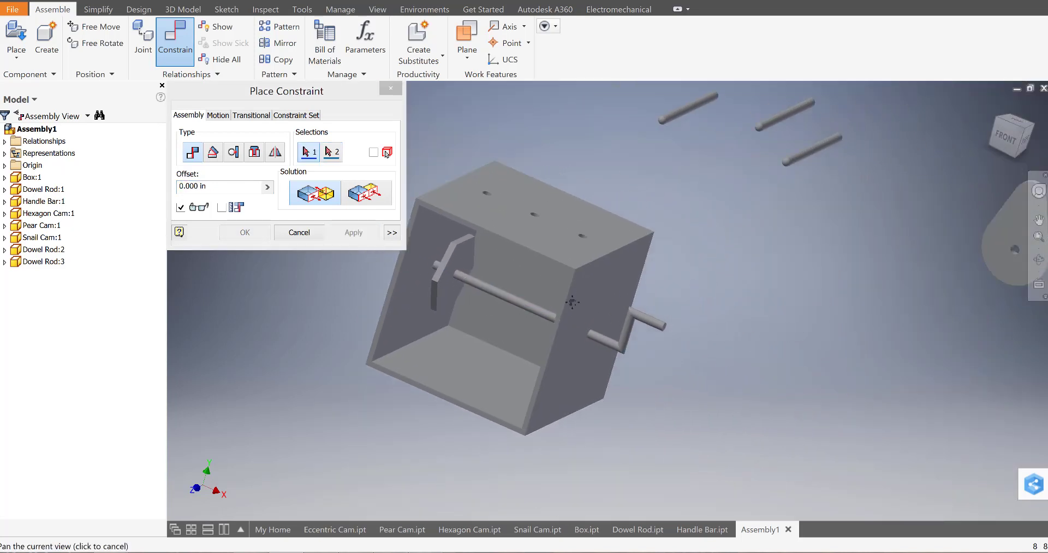
scroll(762, 252, down, 4)
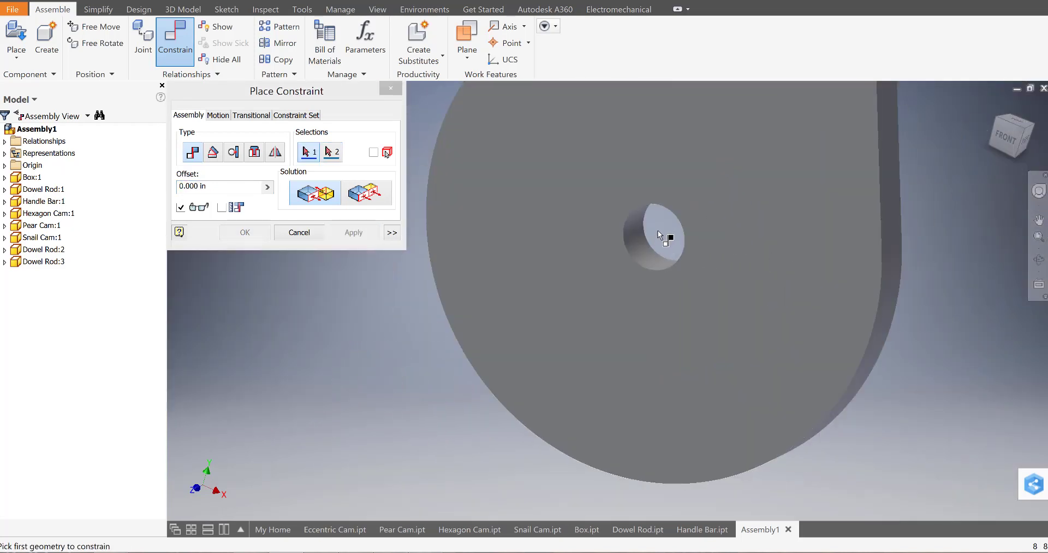
click(643, 256)
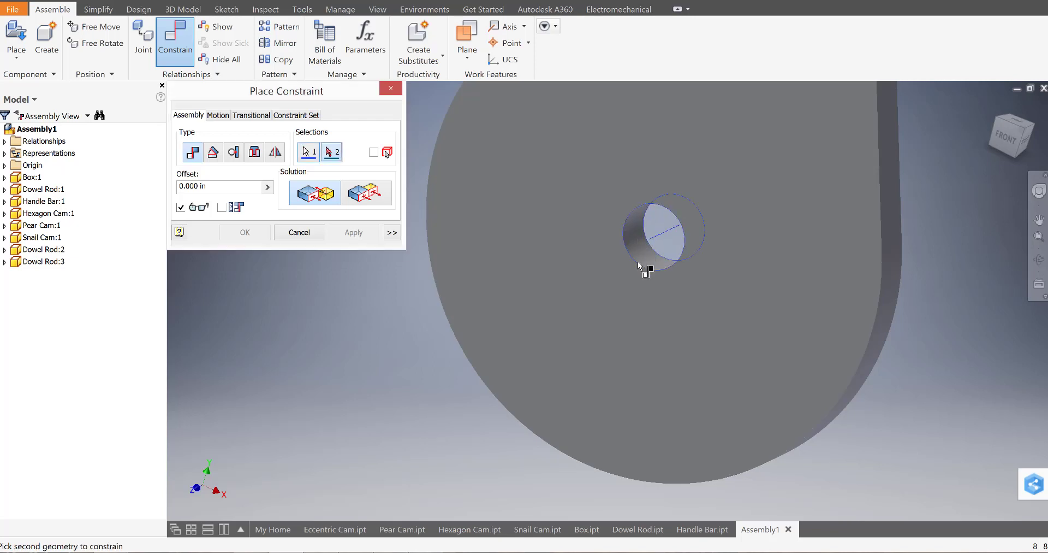
scroll(643, 269, up, 5)
scroll(503, 318, down, 5)
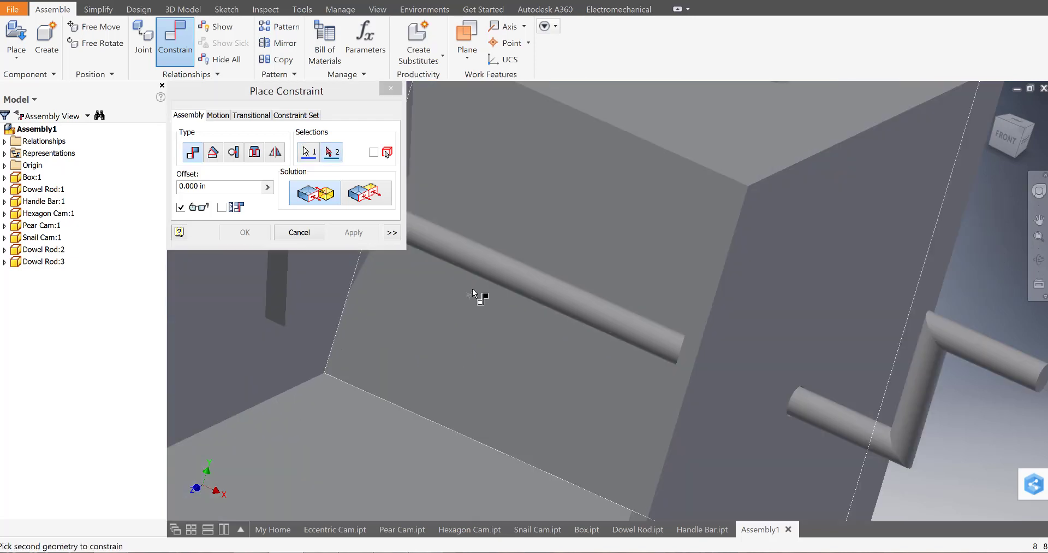
click(497, 272)
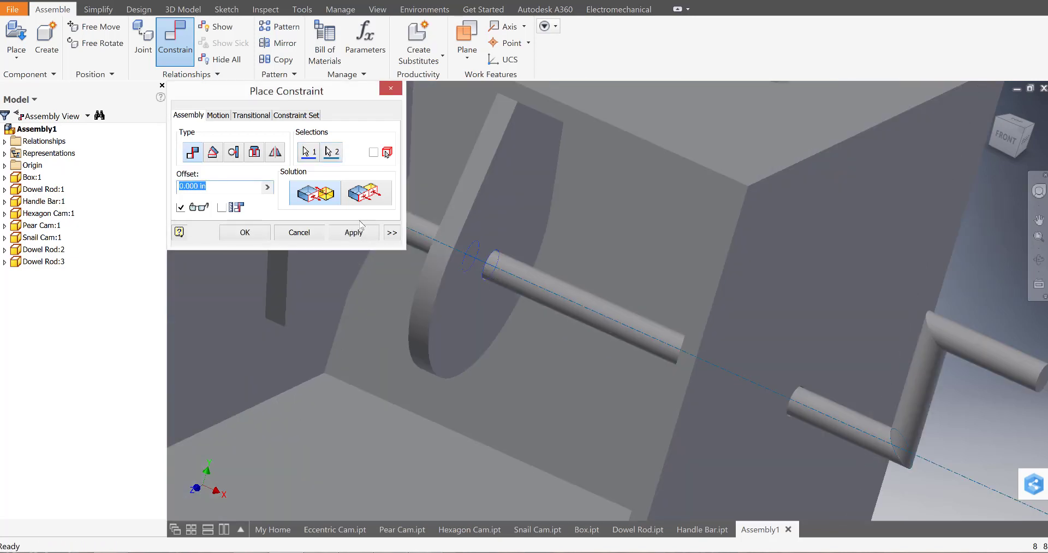
click(356, 232)
- Mate the snail cam's hole to the handle bar's shaft axis with 0.000 in offset and apply it
scroll(668, 298, up, 5)
scroll(638, 259, down, 5)
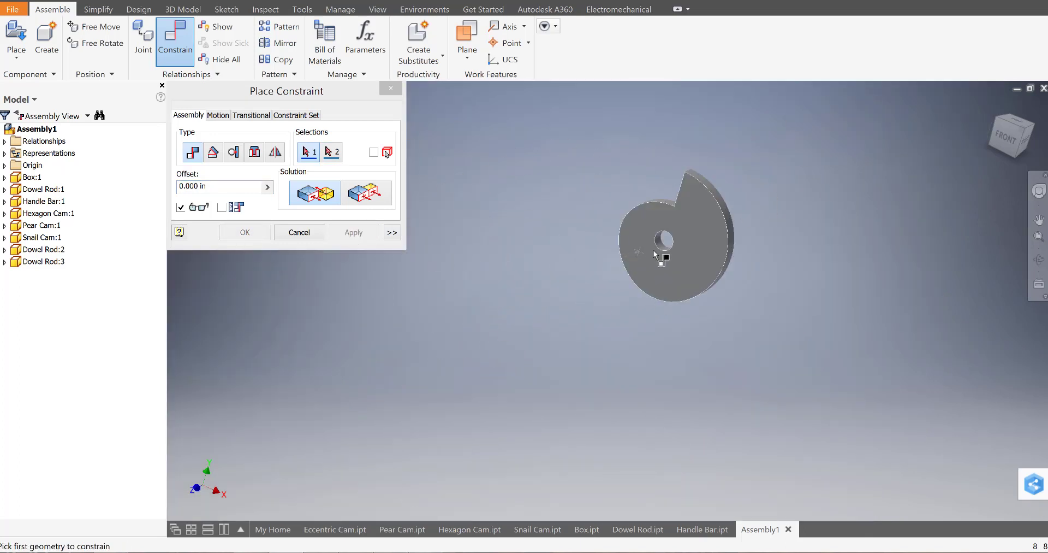
scroll(653, 250, down, 5)
click(699, 228)
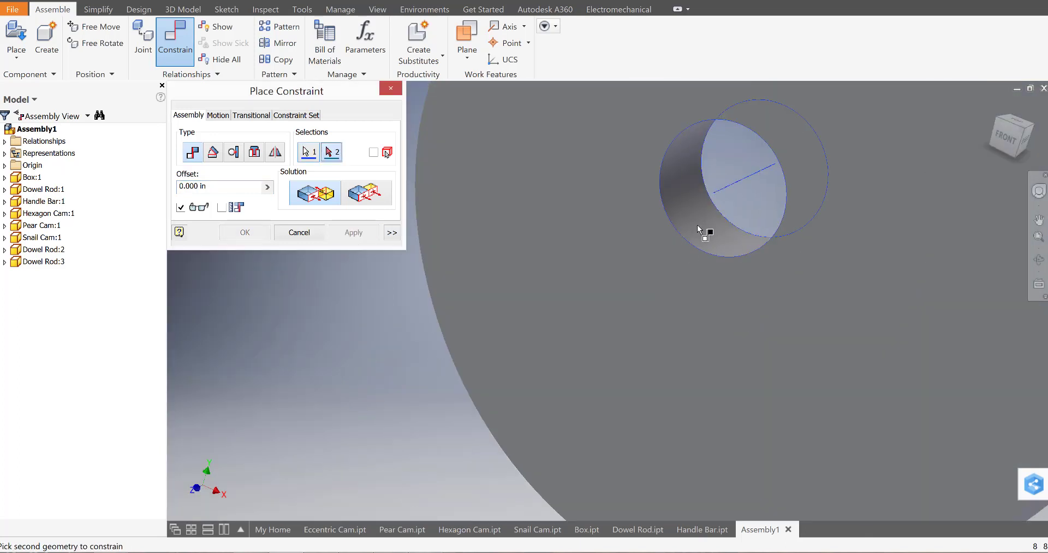
scroll(655, 262, up, 5)
scroll(728, 253, down, 4)
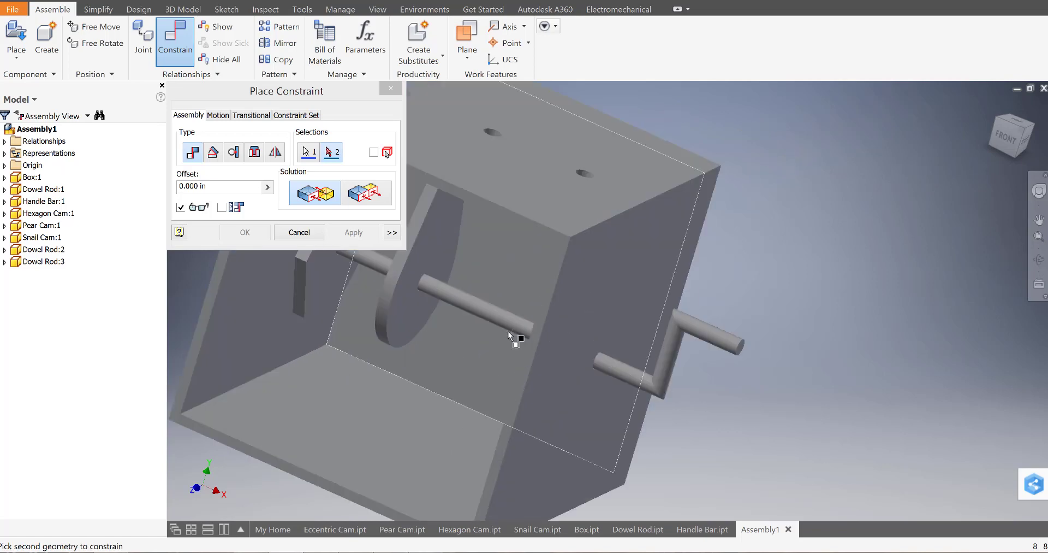
scroll(509, 333, down, 2)
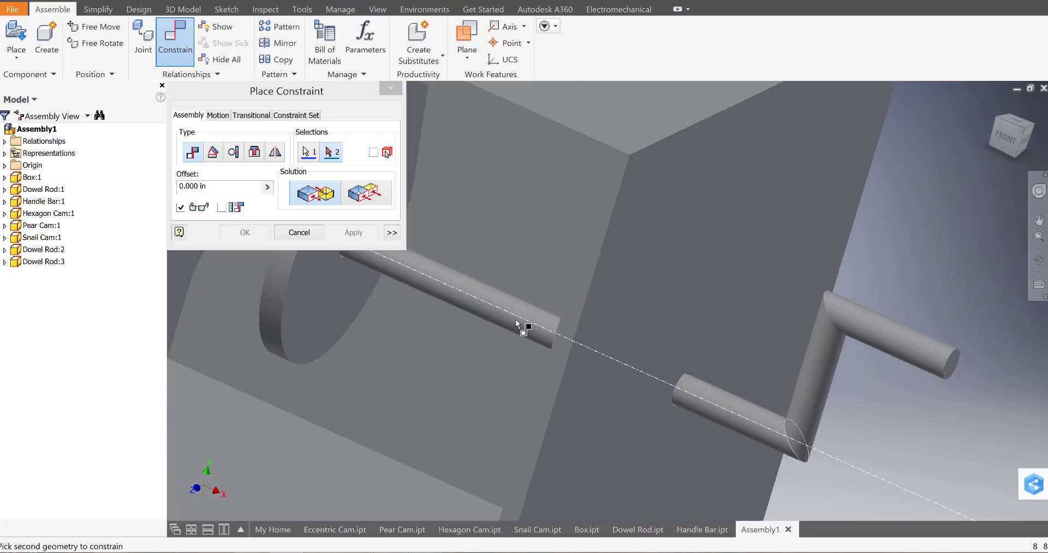
click(515, 320)
scroll(530, 335, up, 3)
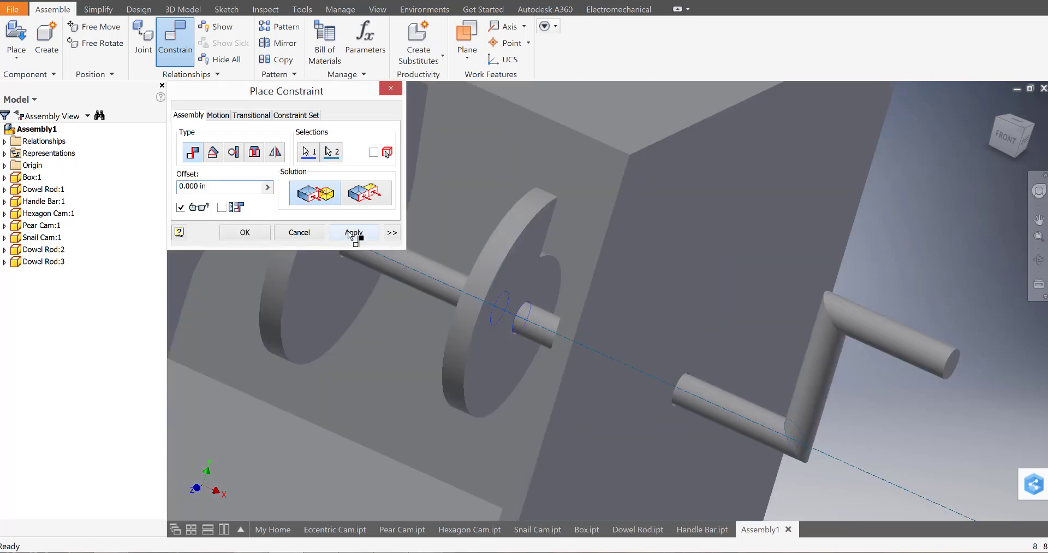
click(353, 232)
- Mate the first dowel rod's axis to the axis of the left hole in the box's top panel and apply it
scroll(473, 325, up, 4)
scroll(611, 267, down, 4)
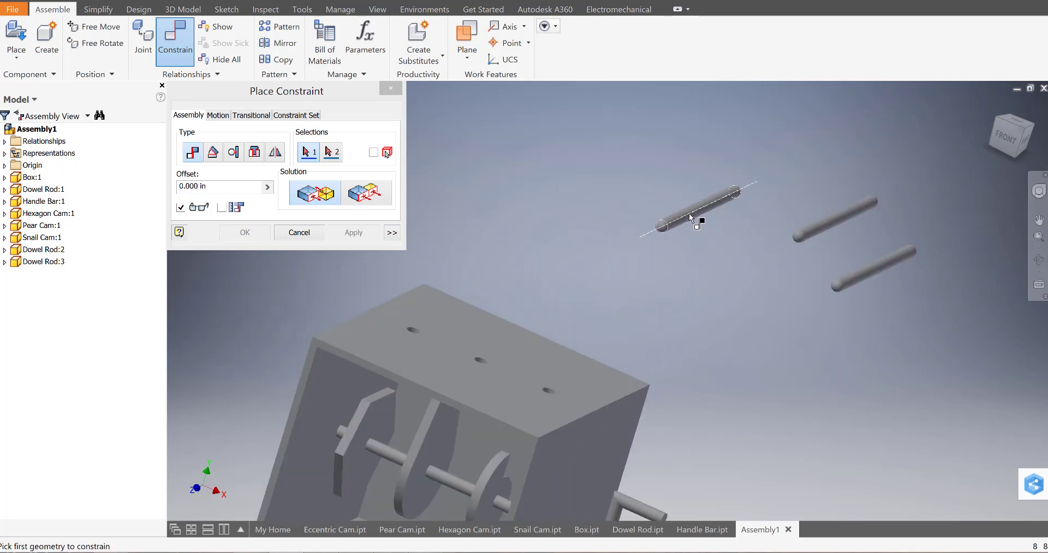
click(689, 217)
scroll(412, 330, down, 6)
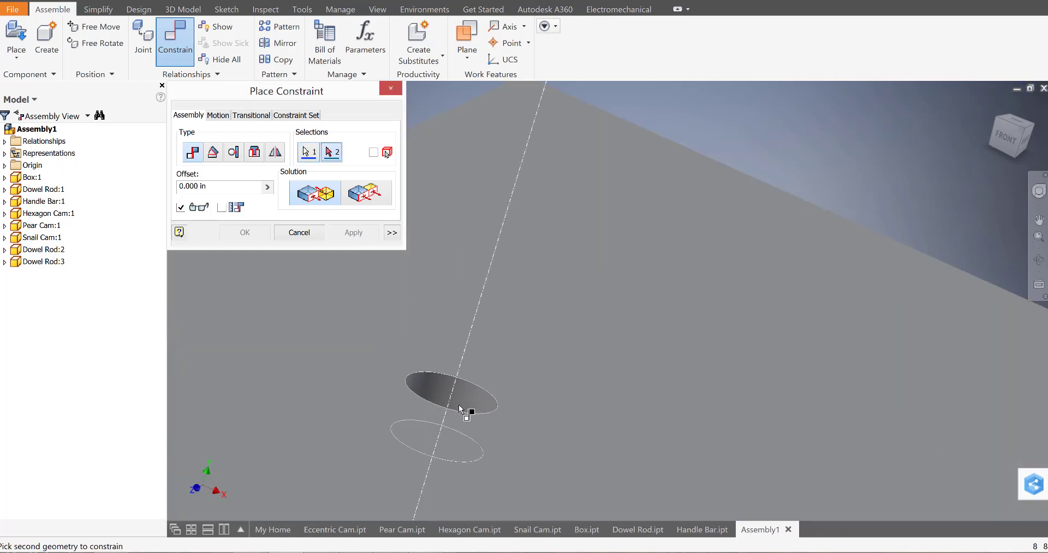
click(459, 409)
click(354, 232)
- Mate the second dowel rod's axis to the axis of the middle hole in the box's top panel and apply it
scroll(590, 303, up, 4)
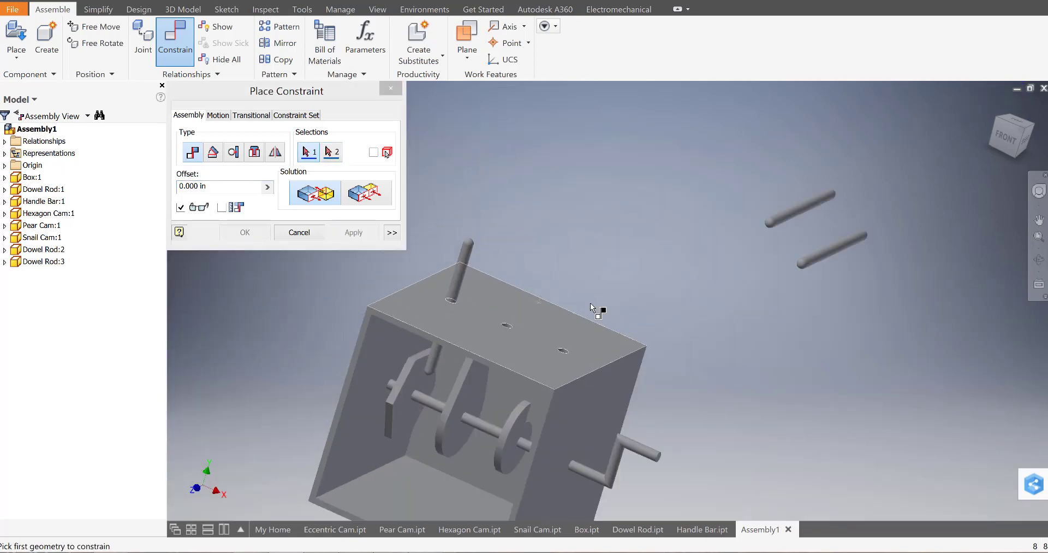
scroll(442, 314, down, 2)
scroll(609, 240, down, 3)
click(608, 238)
scroll(534, 307, up, 2)
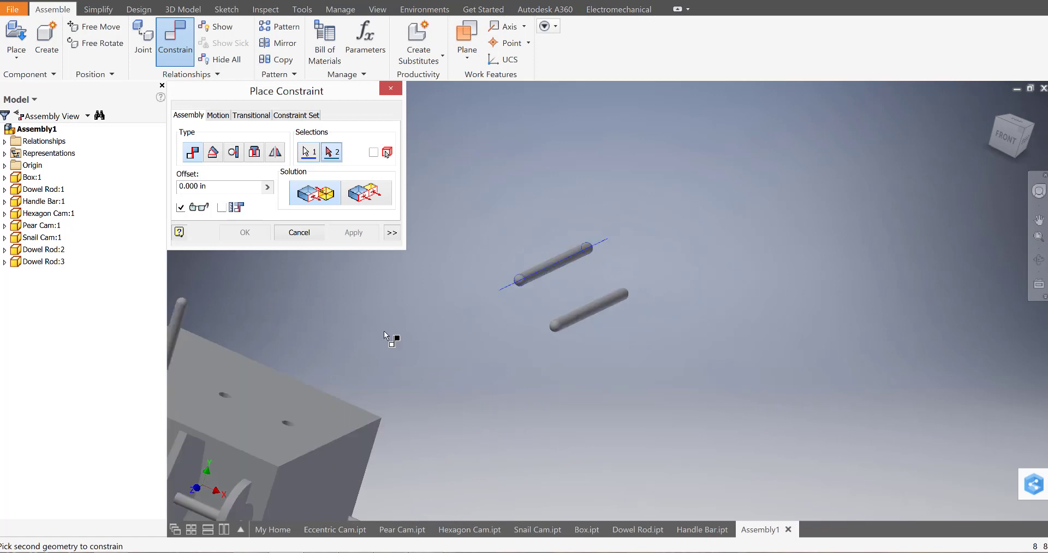
scroll(466, 376, down, 3)
scroll(466, 377, down, 3)
click(487, 364)
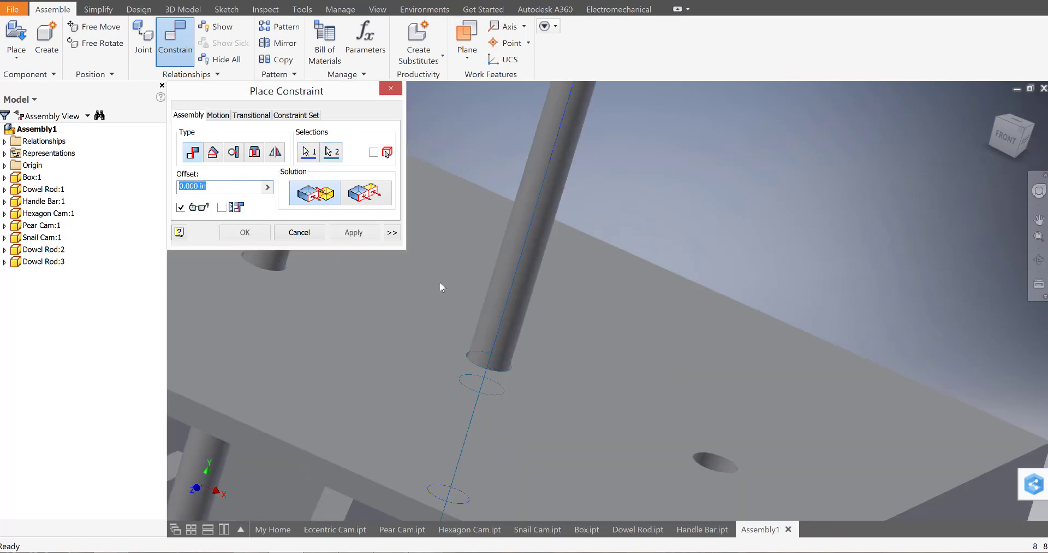
click(353, 232)
- Mate the last dowel rod's axis to the axis of the right hole in the box's top panel, apply it and end constraint placement
scroll(546, 307, up, 3)
scroll(552, 299, down, 4)
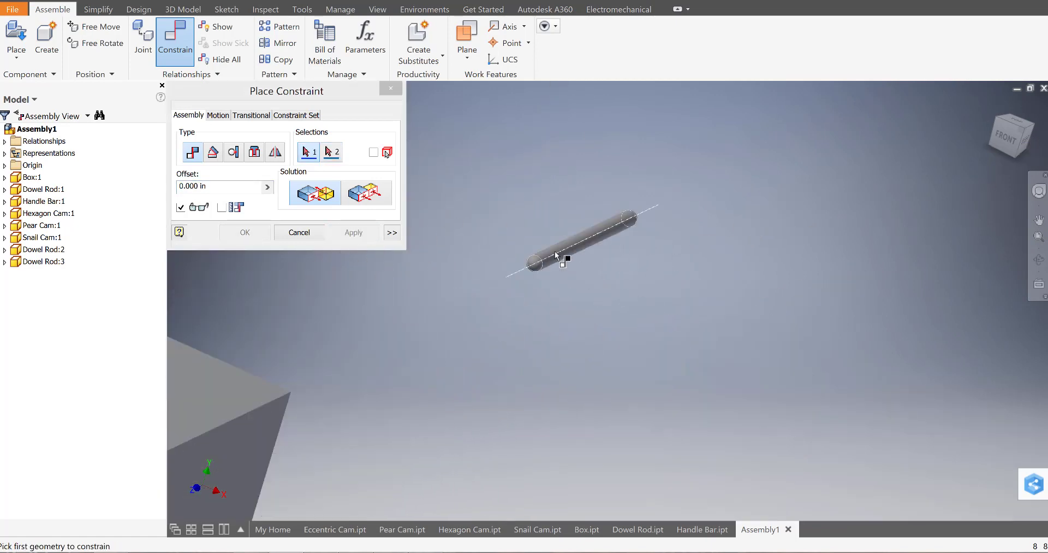
click(561, 252)
scroll(429, 336, up, 2)
scroll(499, 330, down, 5)
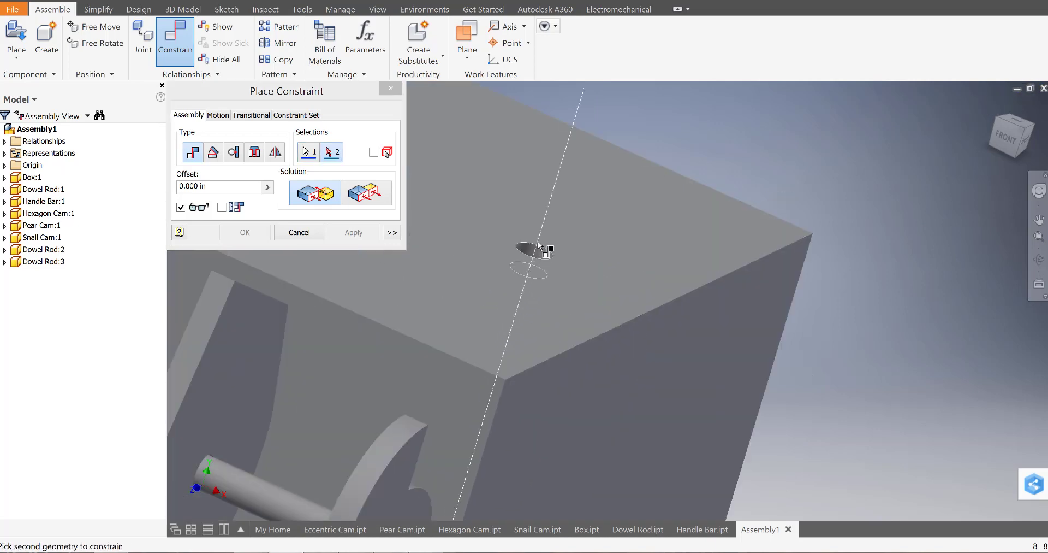
click(532, 252)
click(354, 232)
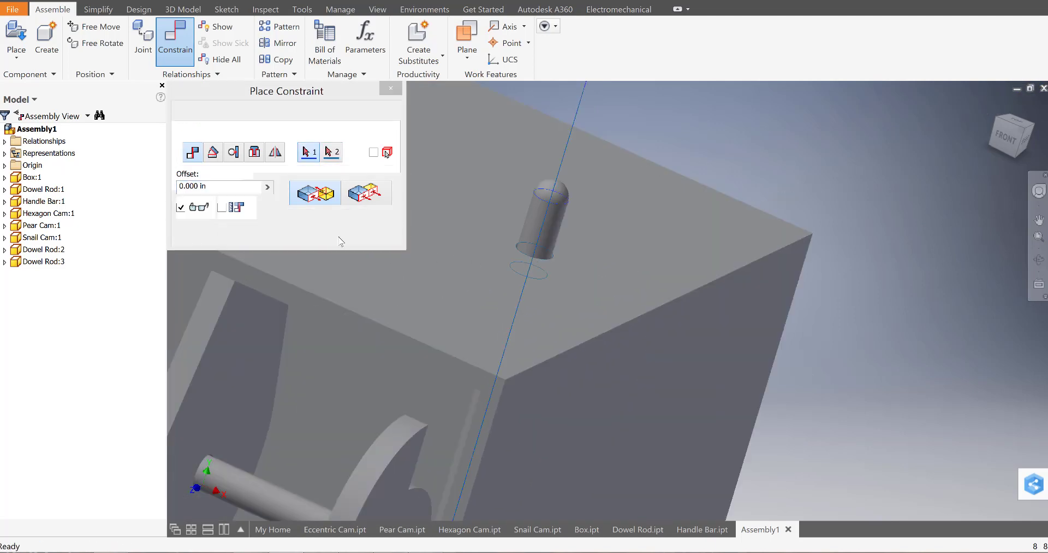
click(298, 238)
- Pull the left and middle dowel rods upward through the box's top holes and turn the handle bar
scroll(340, 309, up, 4)
shift+middle_drag(366, 346, 433, 323)
shift+middle_drag(444, 262, 431, 337)
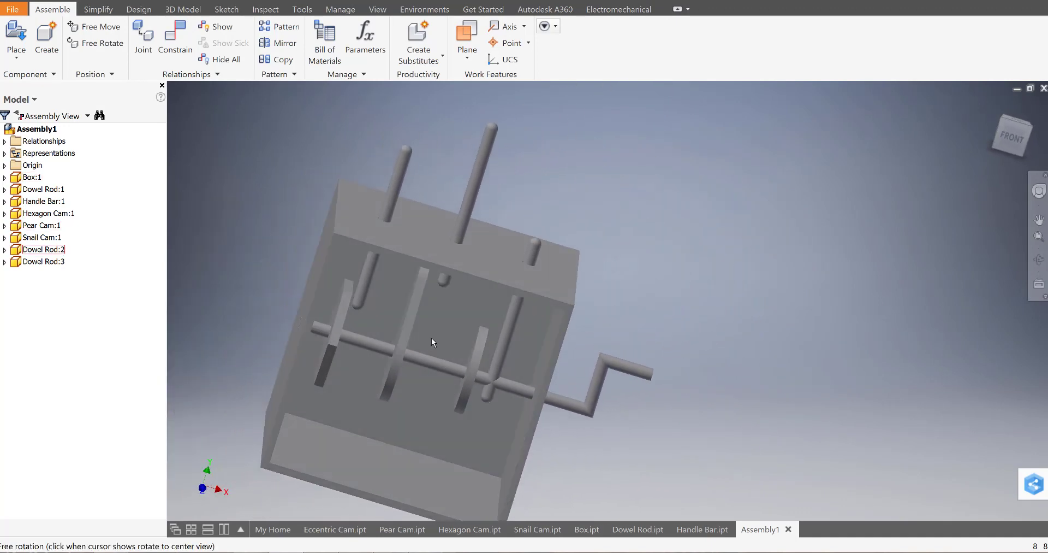
drag(392, 202, 483, 165)
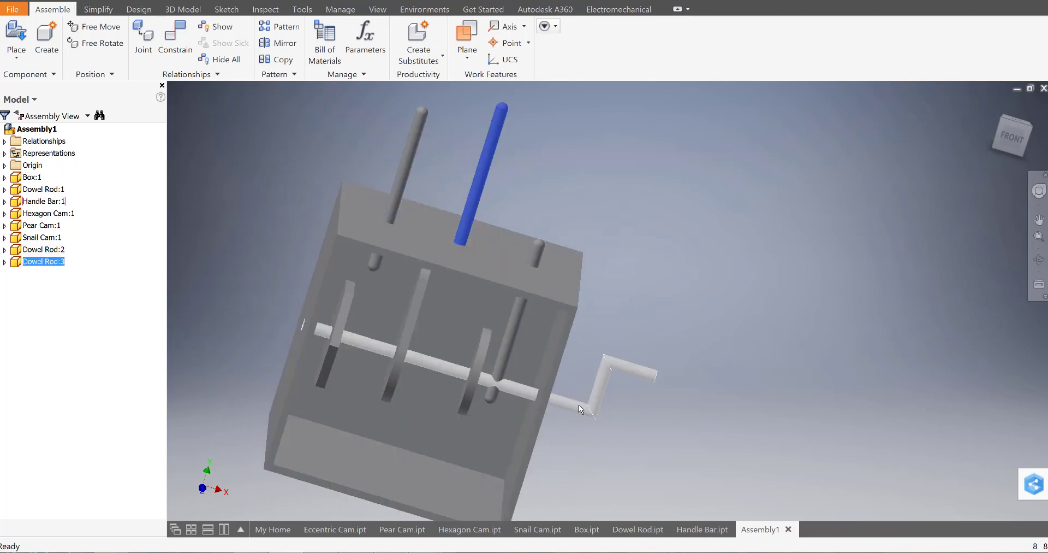
drag(578, 404, 592, 357)
- Slide the snail cam along the handle bar toward the crank side and the hexagon cam toward the pear cam
mouse_move(483, 358)
mouse_down()
mouse_move(511, 362)
mouse_move(482, 356)
mouse_move(499, 369)
mouse_up()
middle_drag(486, 350, 452, 352)
shift+middle_drag(434, 321, 450, 336)
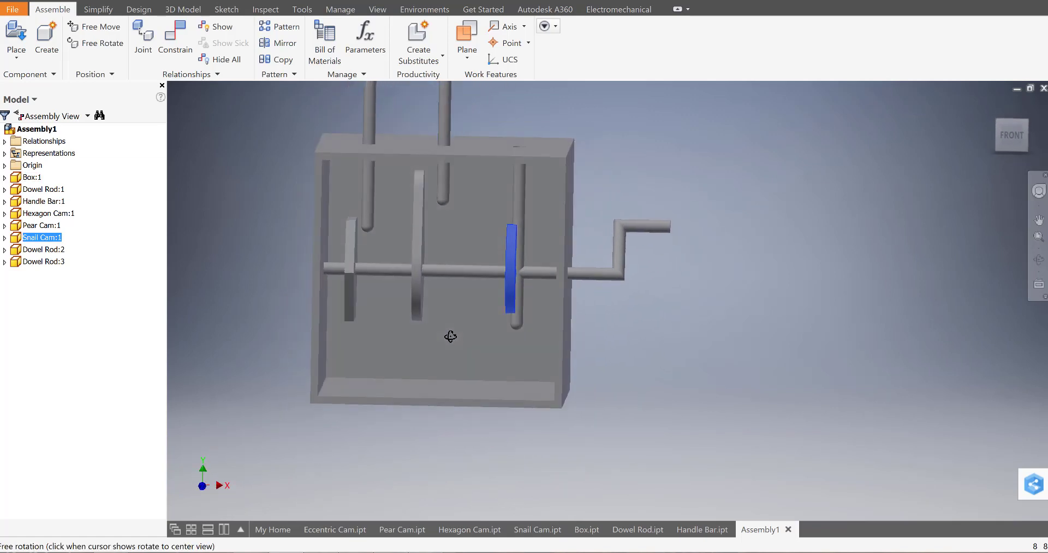
scroll(335, 283, down, 3)
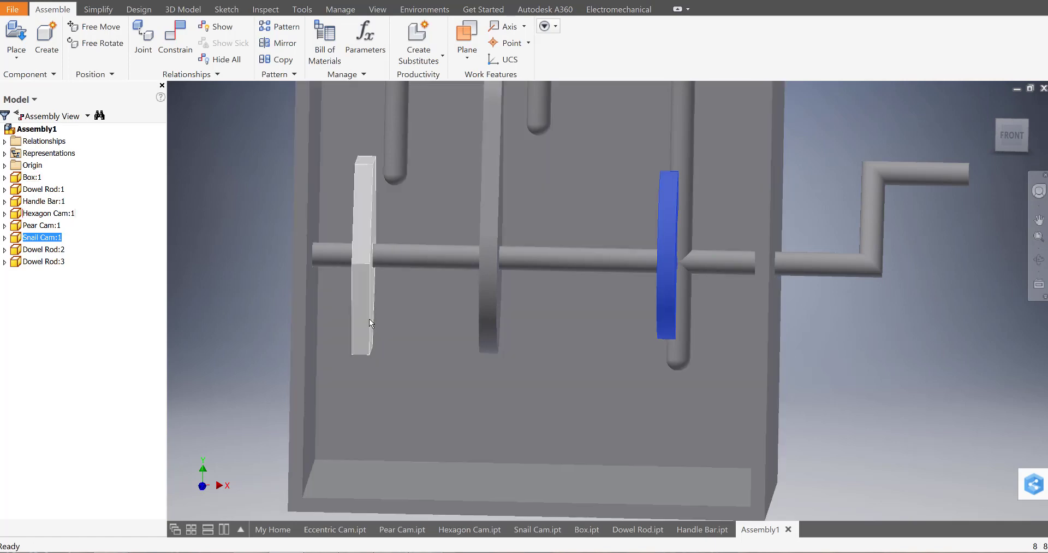
drag(369, 319, 401, 323)
shift+middle_drag(402, 323, 424, 278)
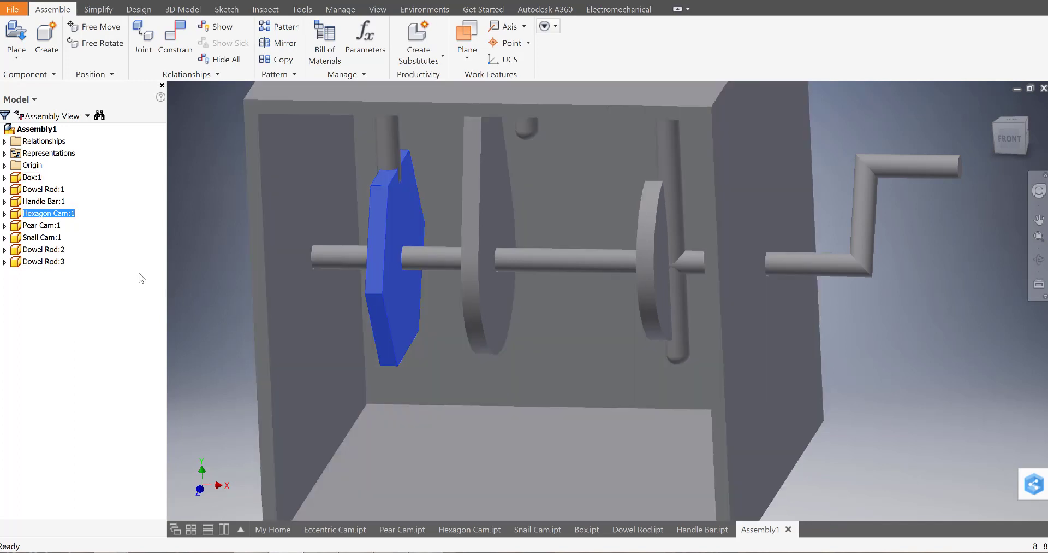
- Expand the hexagon cam's origin folder and try to show its YZ plane from within the assembly
click(5, 214)
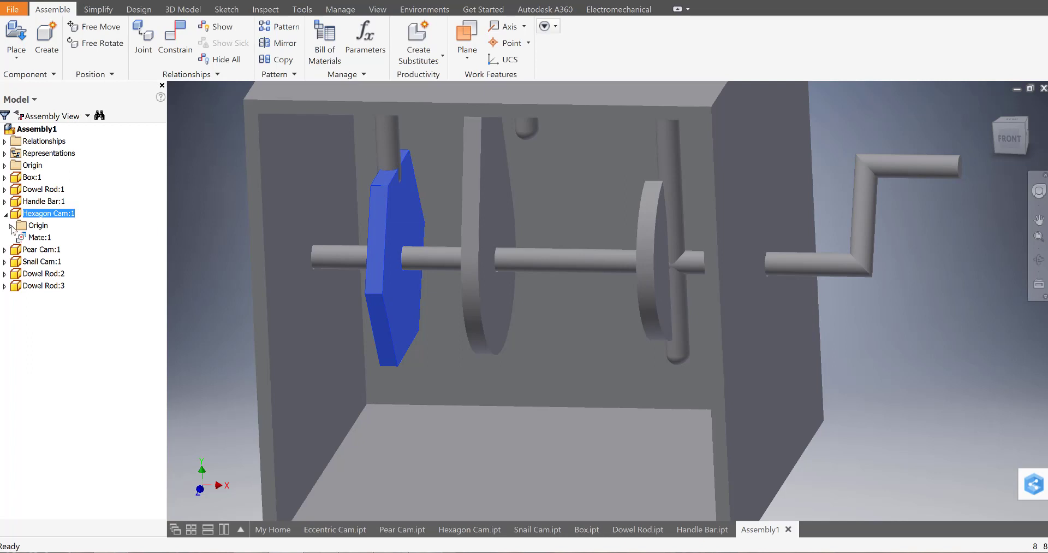
click(11, 225)
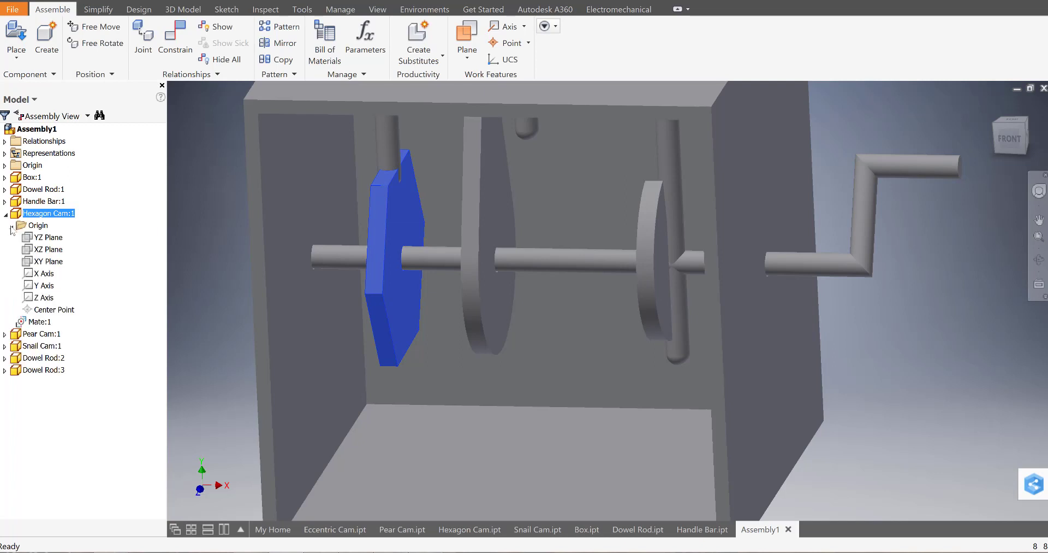
click(40, 239)
shift+middle_drag(246, 248, 209, 248)
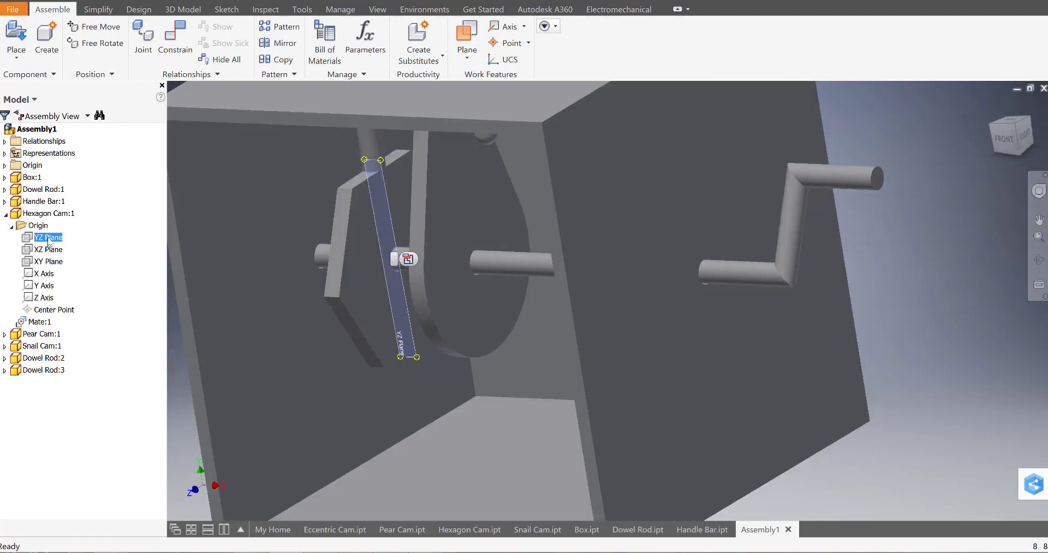
right_click(49, 242)
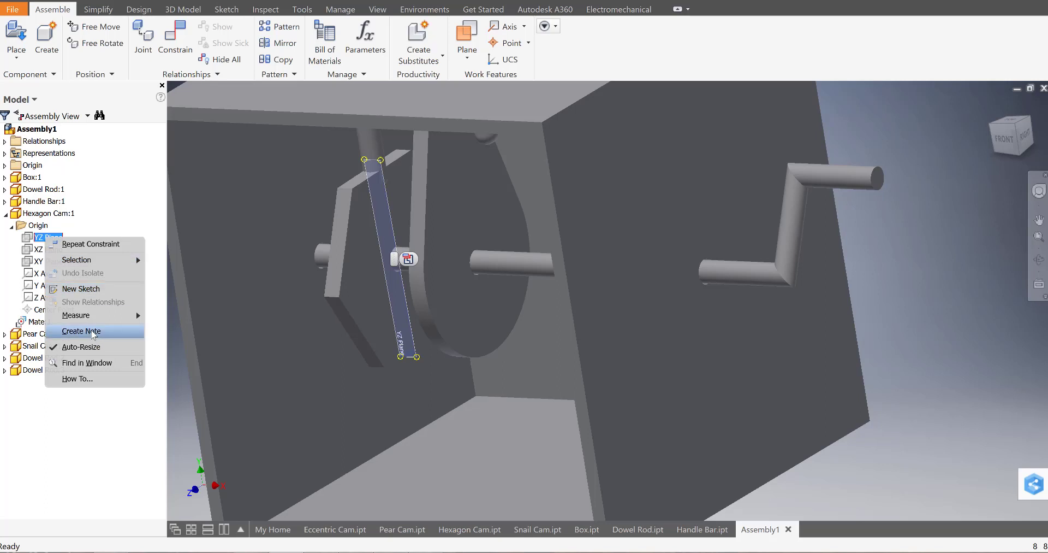
click(36, 240)
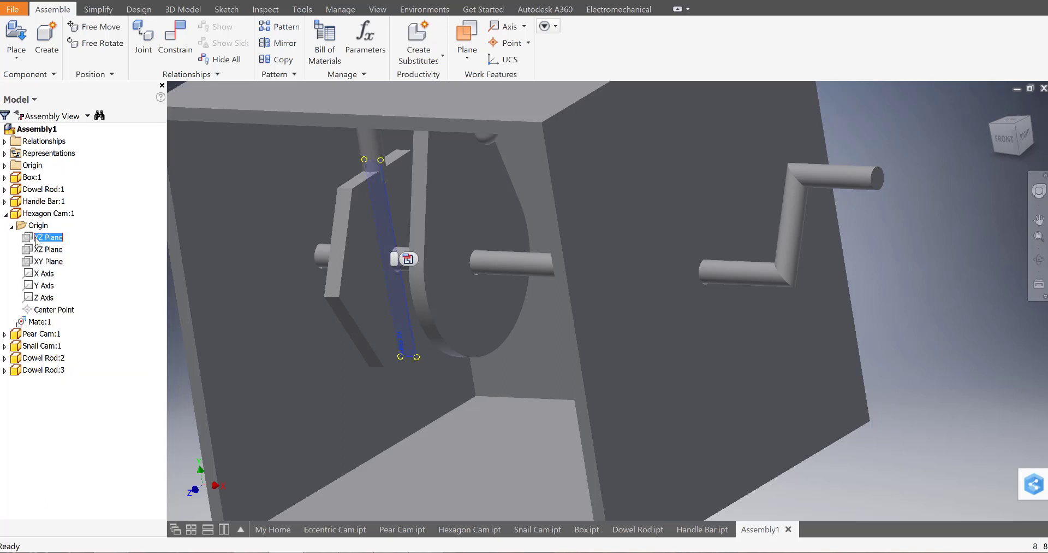
right_click(37, 241)
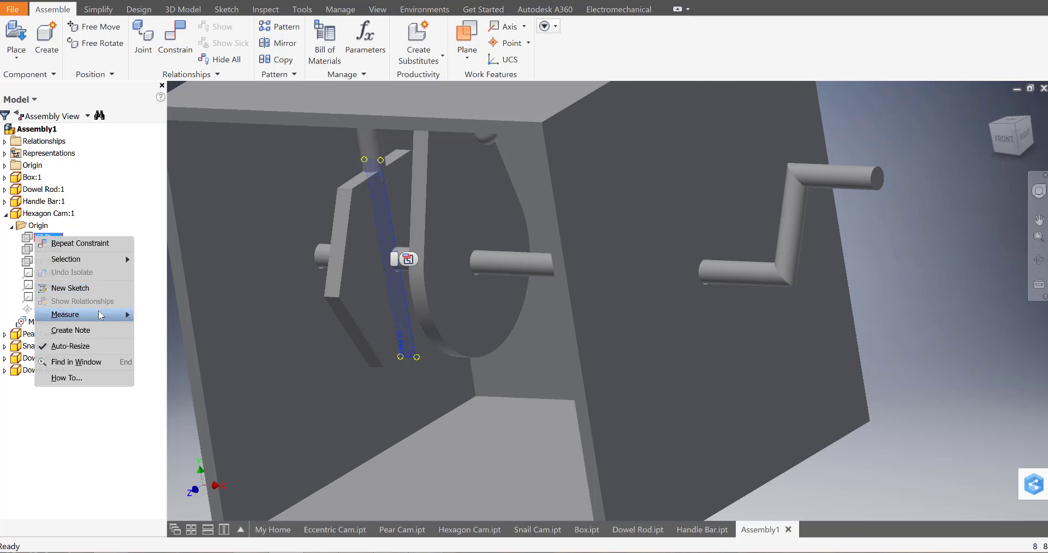
mouse_move(100, 315)
click(277, 282)
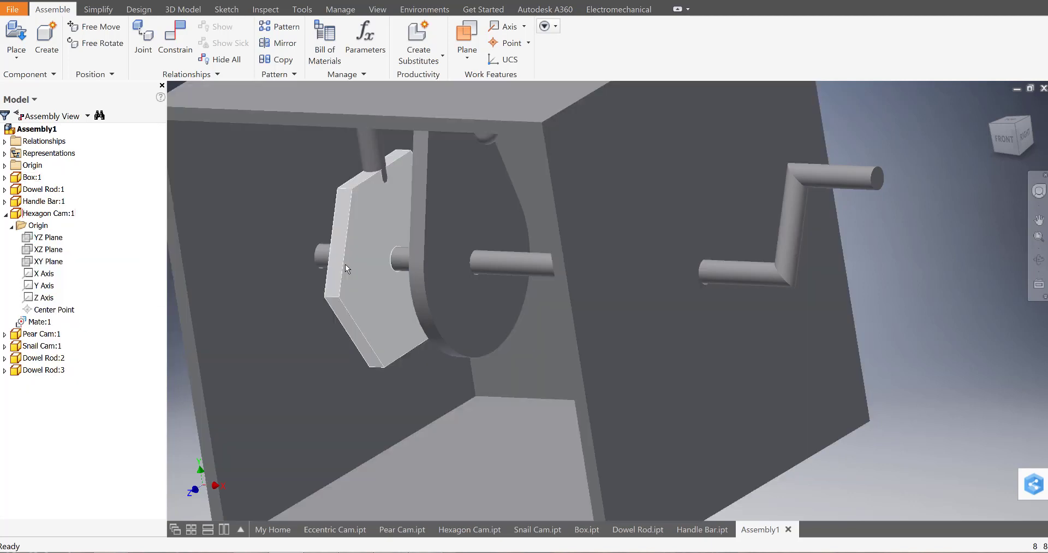
click(346, 264)
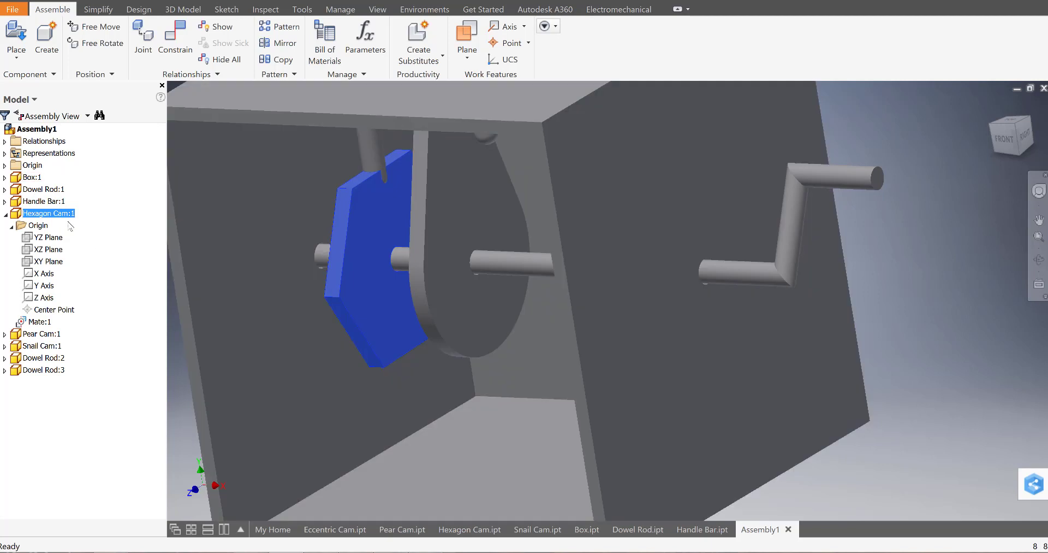
right_click(34, 237)
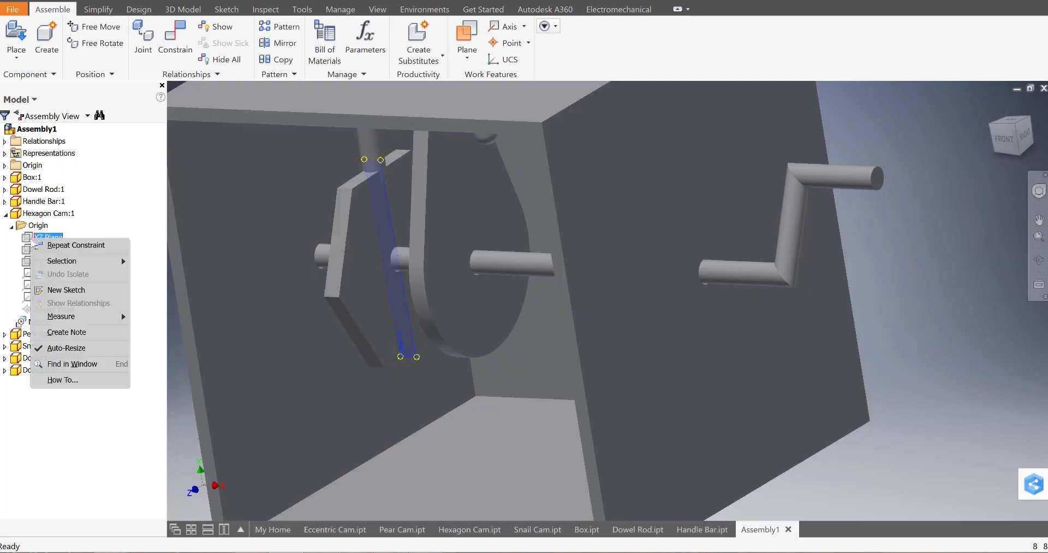
mouse_move(90, 321)
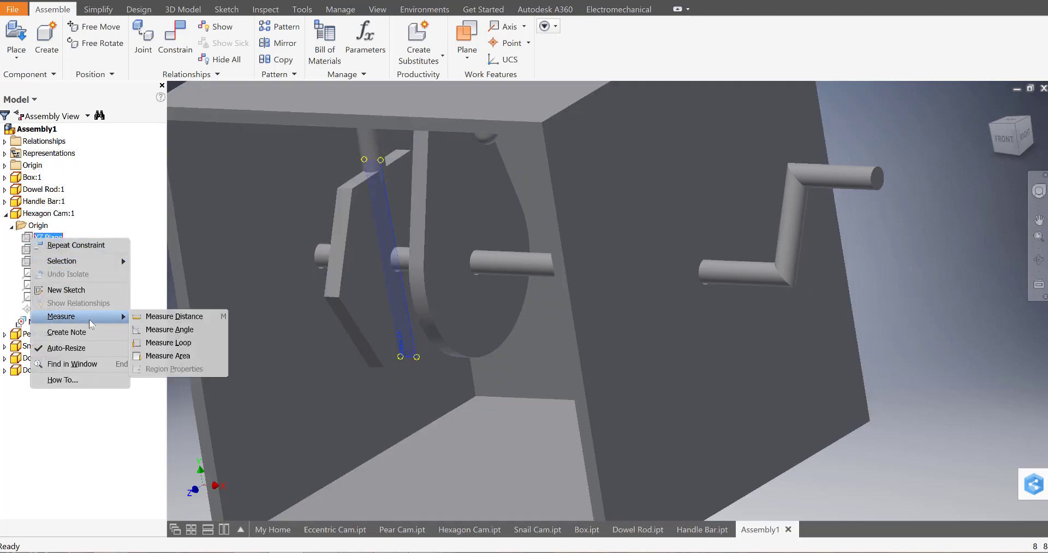
mouse_move(94, 266)
click(383, 275)
- Expand the pear cam's origin folder and try to show its YZ plane from within the assembly
click(417, 272)
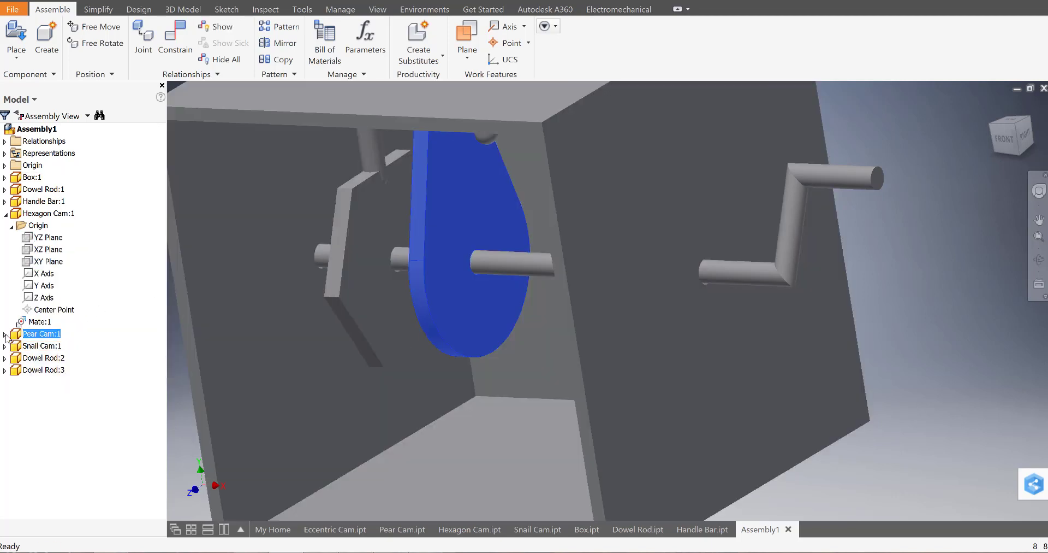
click(5, 334)
click(11, 345)
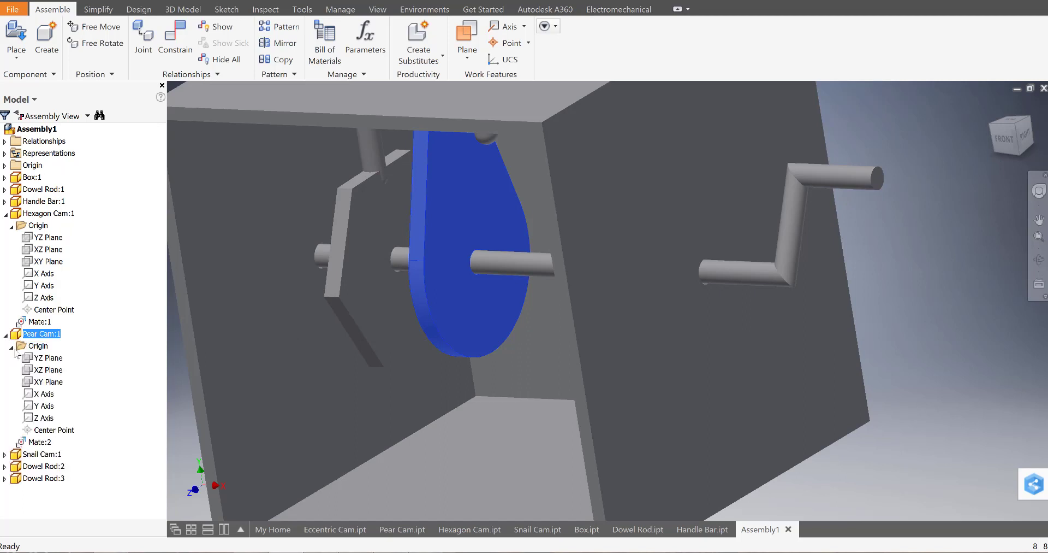
right_click(41, 358)
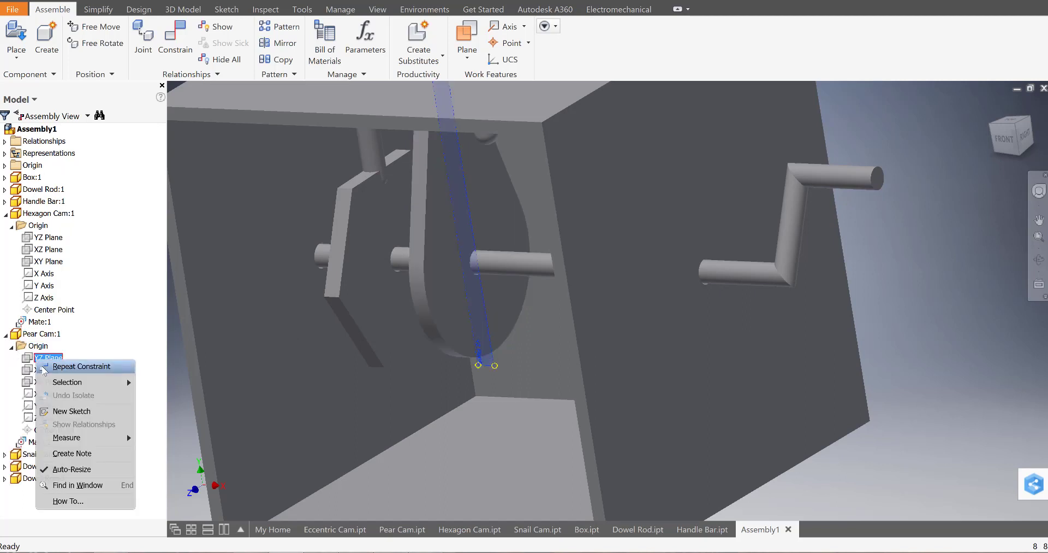
click(229, 288)
shift+middle_drag(251, 288, 284, 307)
key(Escape)
- Try once more to show the YZ plane of the hexagon cam without leaving the assembly
mouse_move(320, 341)
shift+middle_down()
mouse_move(386, 344)
mouse_move(290, 349)
mouse_move(444, 273)
shift+middle_up()
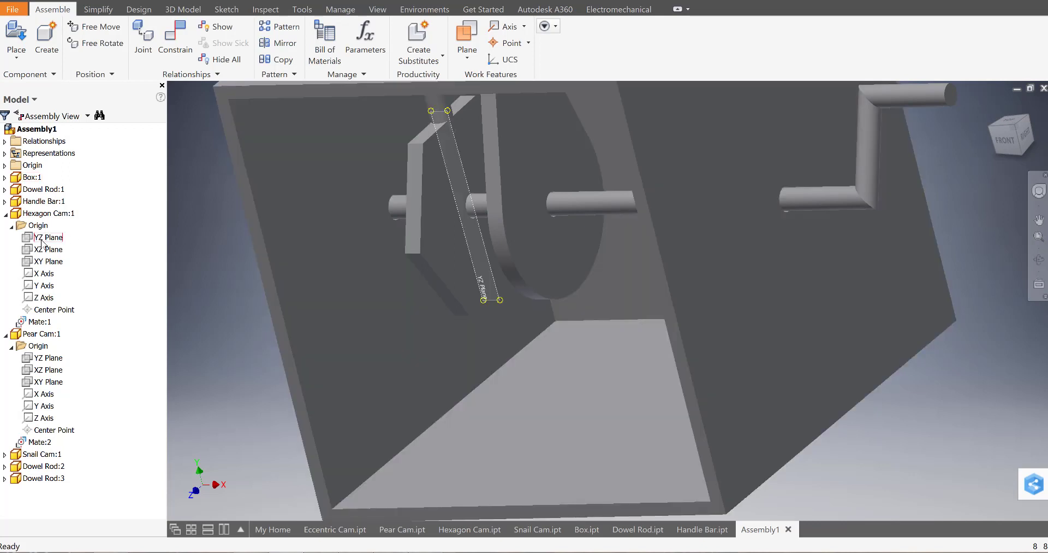
click(39, 238)
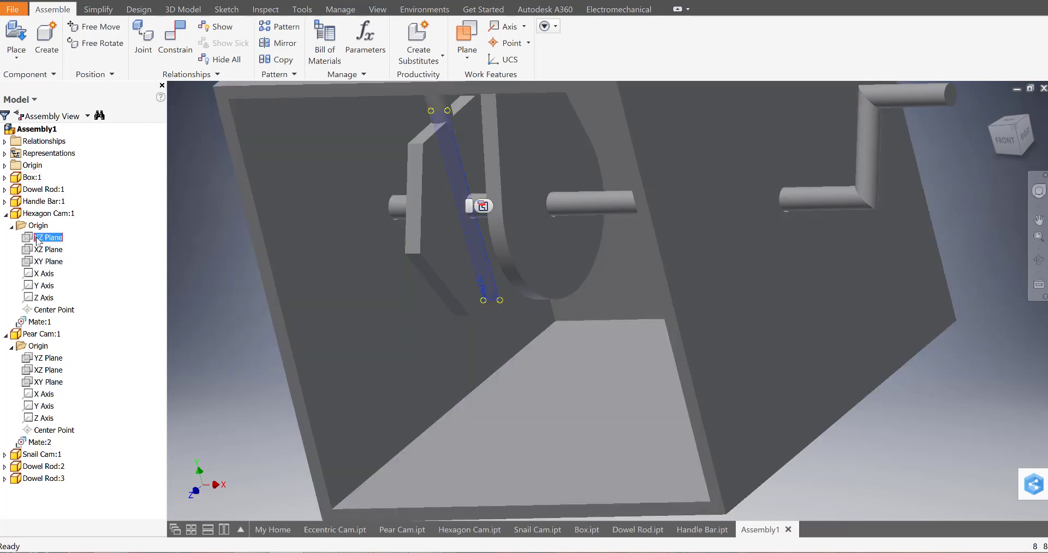
right_click(38, 240)
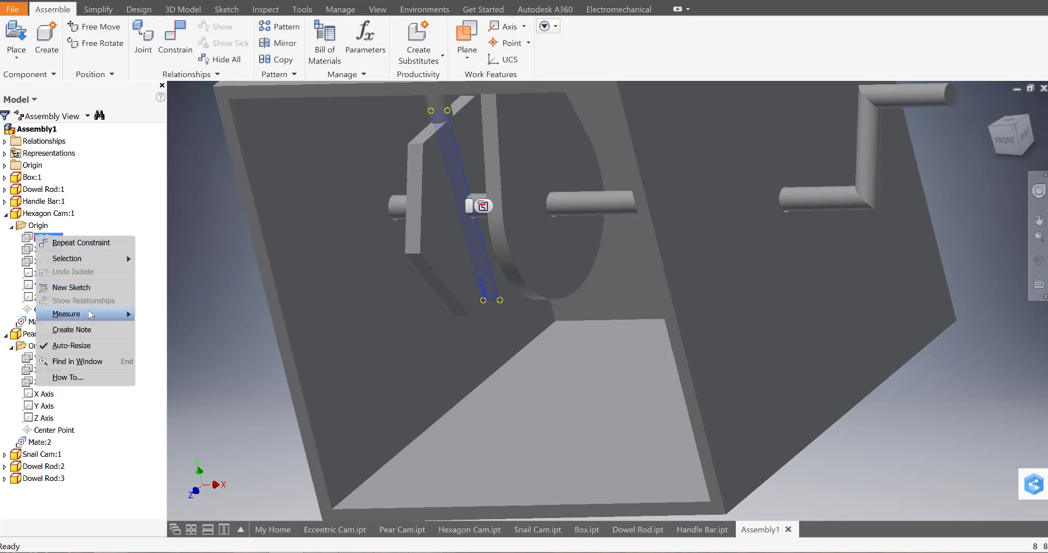
click(300, 307)
click(438, 300)
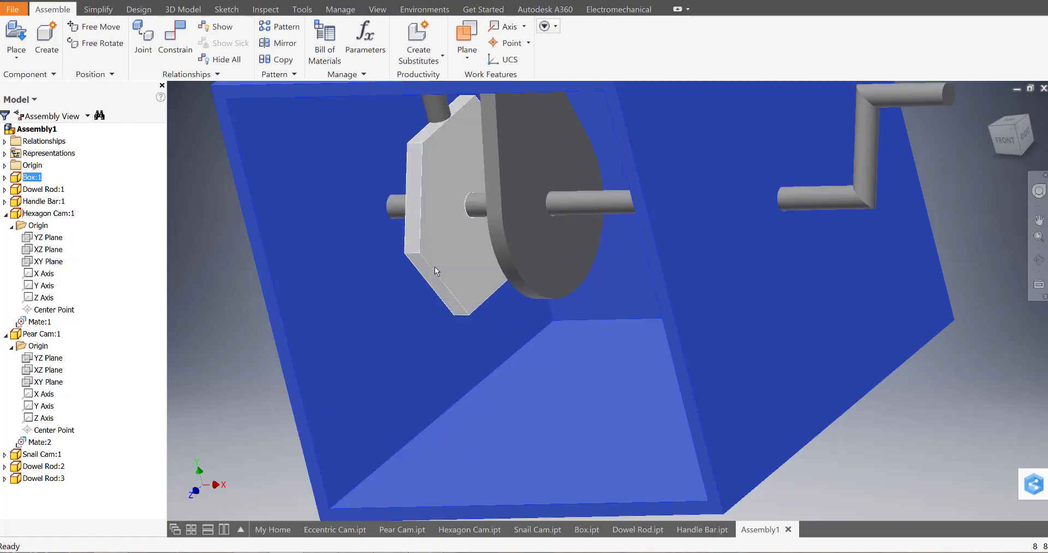
- Open the hexagon cam part for separate editing and make its YZ origin plane visible
double_click(435, 267)
middle_drag(433, 267, 425, 247)
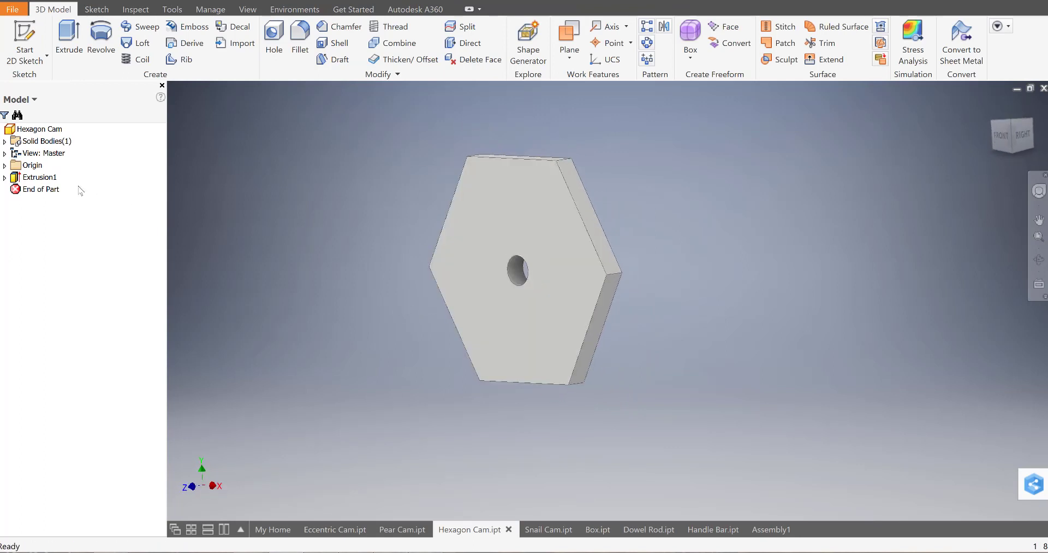
click(4, 164)
click(34, 177)
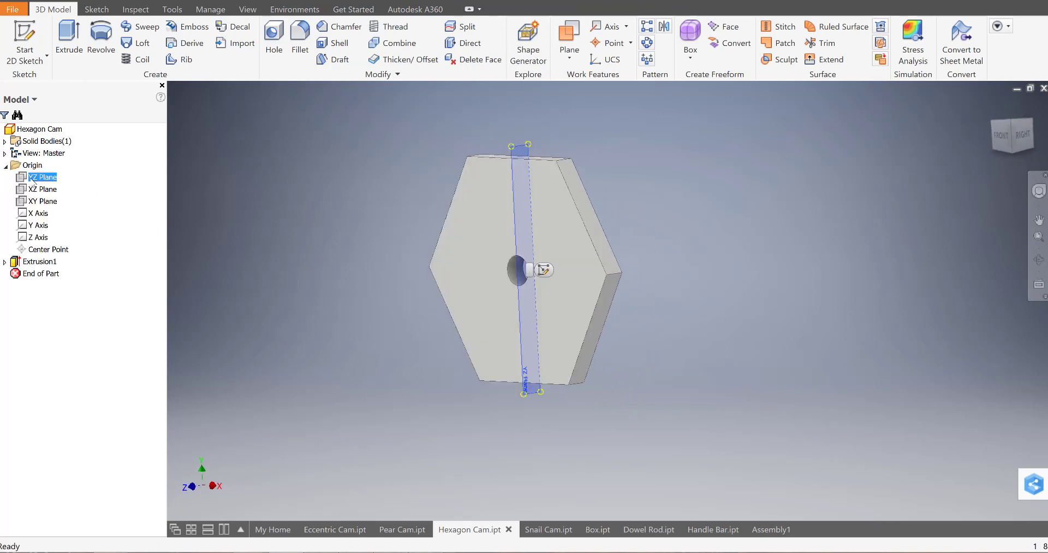
right_click(32, 180)
click(68, 263)
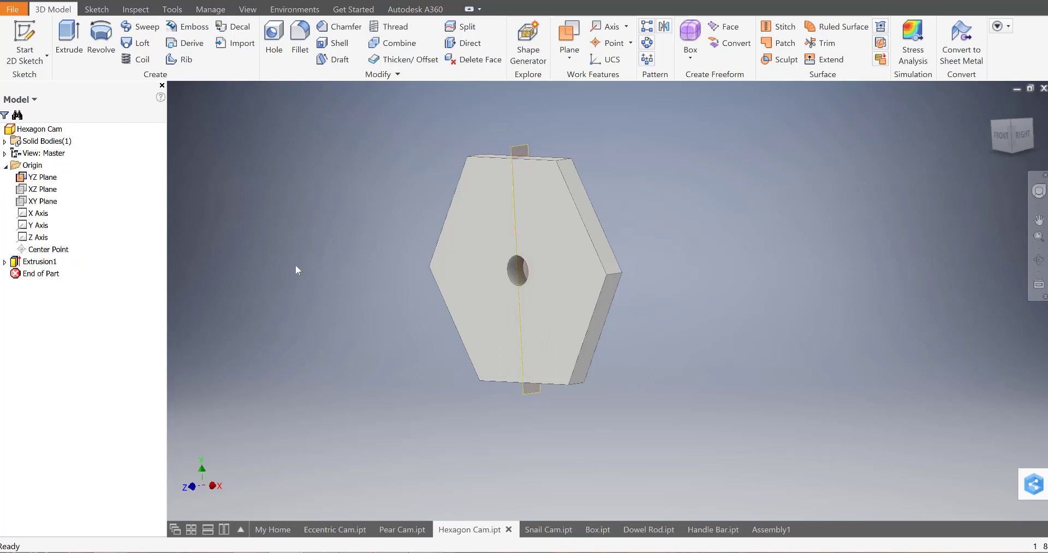
- Show the hexagon cam's XY plane to check where it lies on the cam's thickness, and hide it again
shift+middle_drag(297, 268, 349, 265)
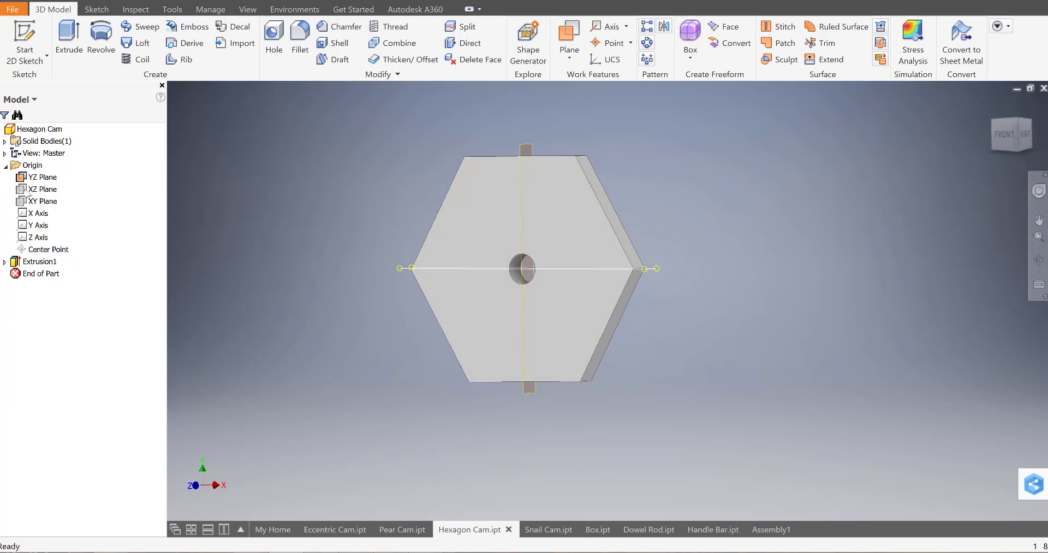
click(33, 201)
right_click(32, 201)
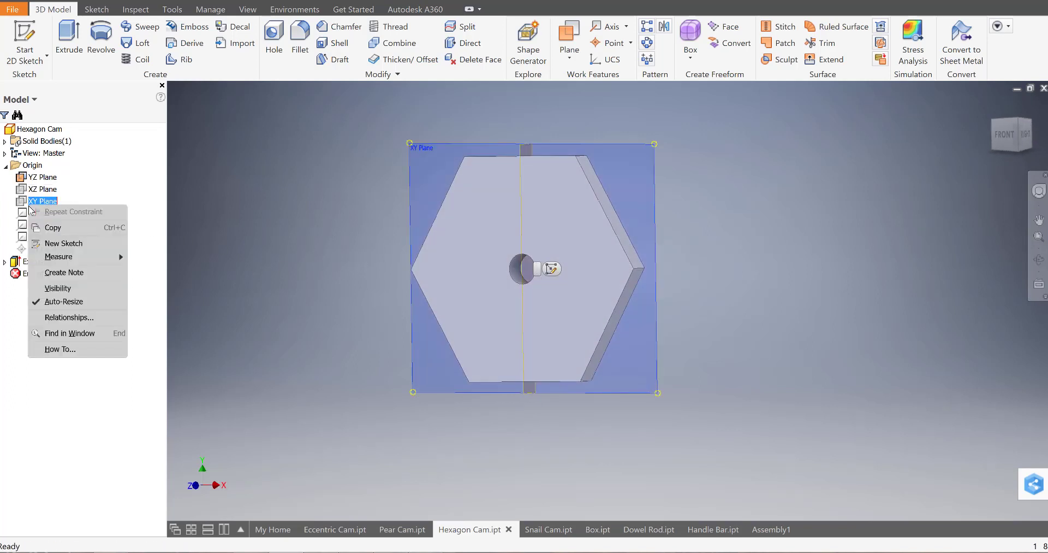
click(75, 288)
shift+middle_drag(286, 295, 230, 305)
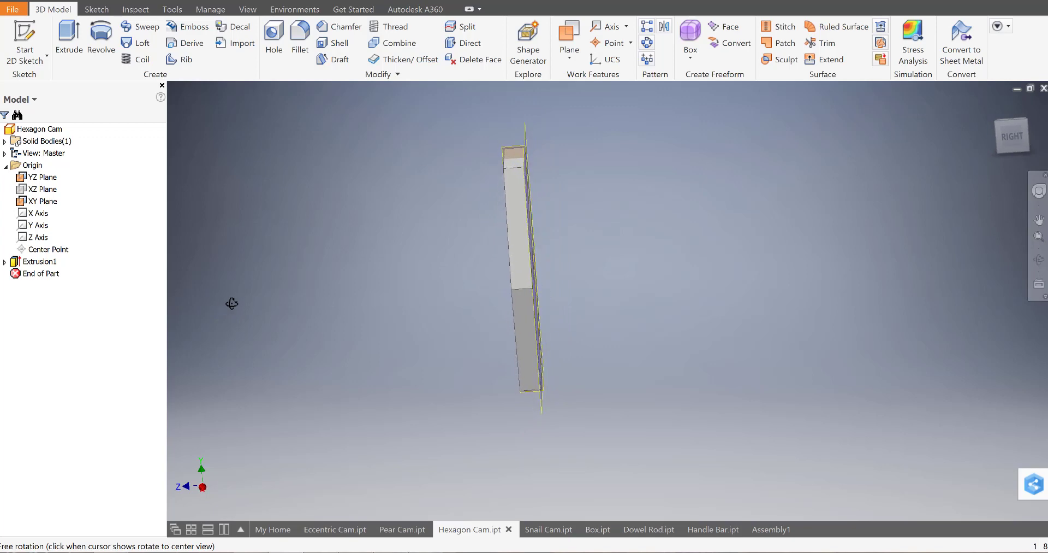
shift+middle_drag(524, 253, 542, 302)
right_click(48, 202)
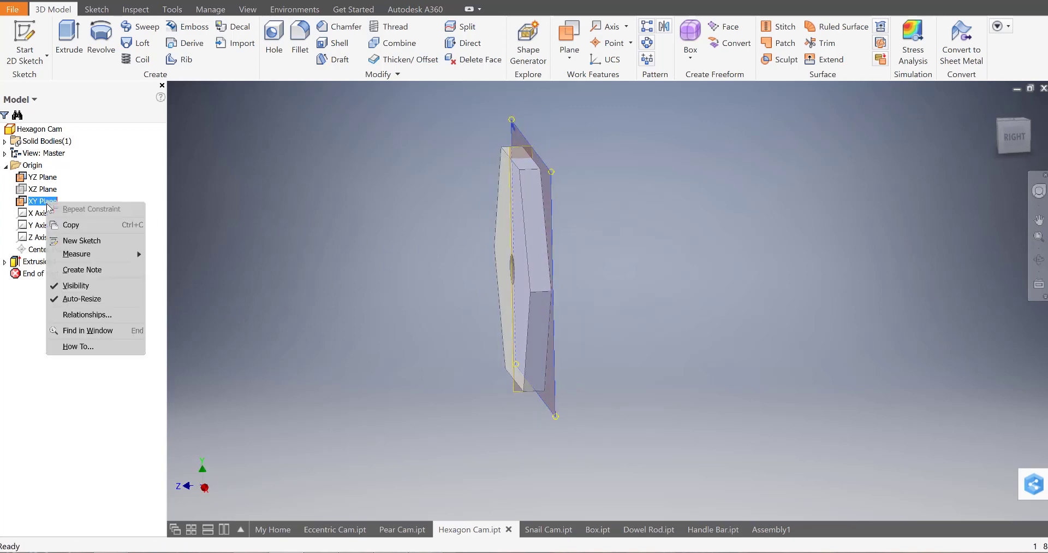
click(93, 287)
shift+middle_drag(300, 289, 328, 290)
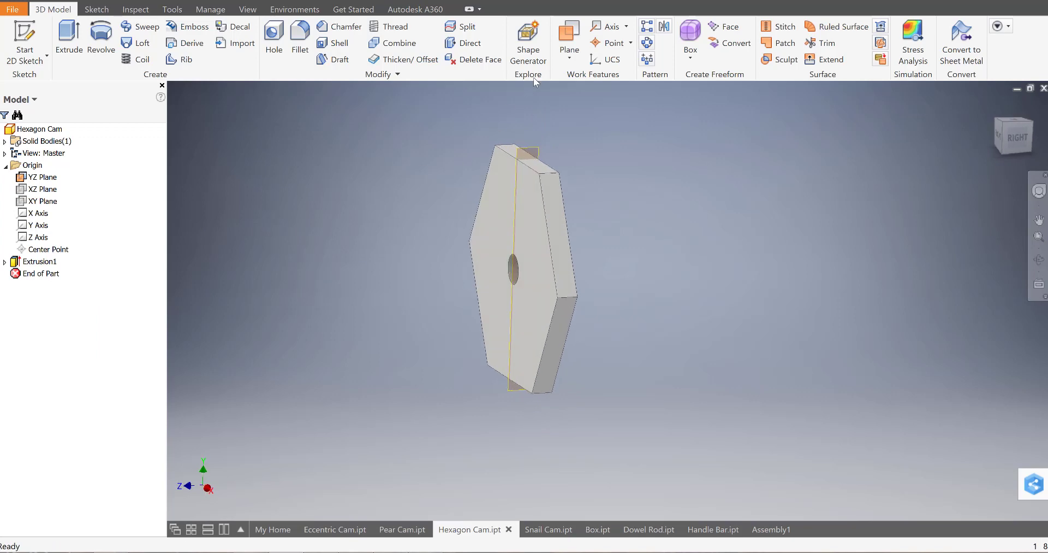
- Create a work plane midway between the hexagon cam's two flat faces and close the part to return to the assembly
click(573, 34)
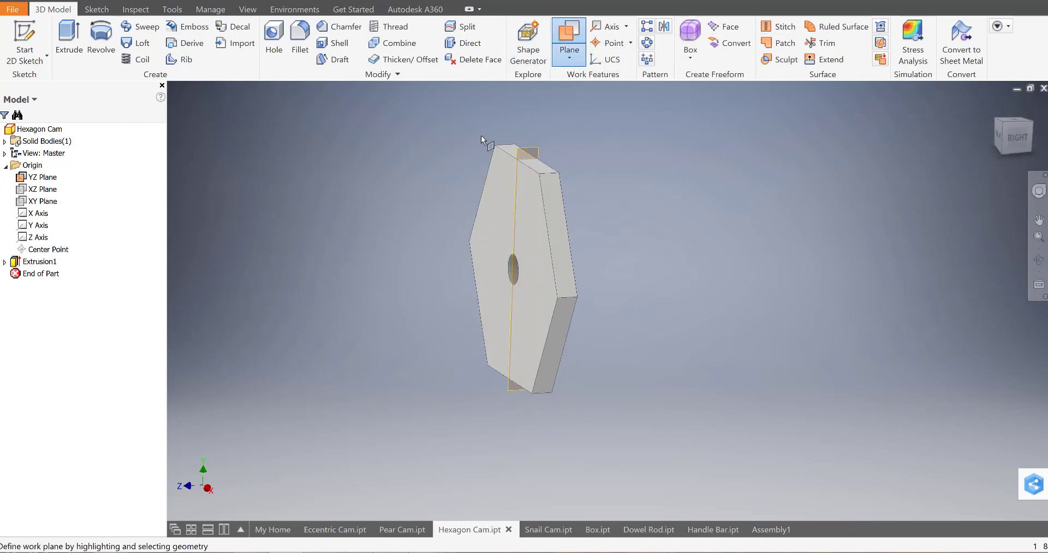
click(499, 205)
shift+middle_drag(664, 235, 365, 245)
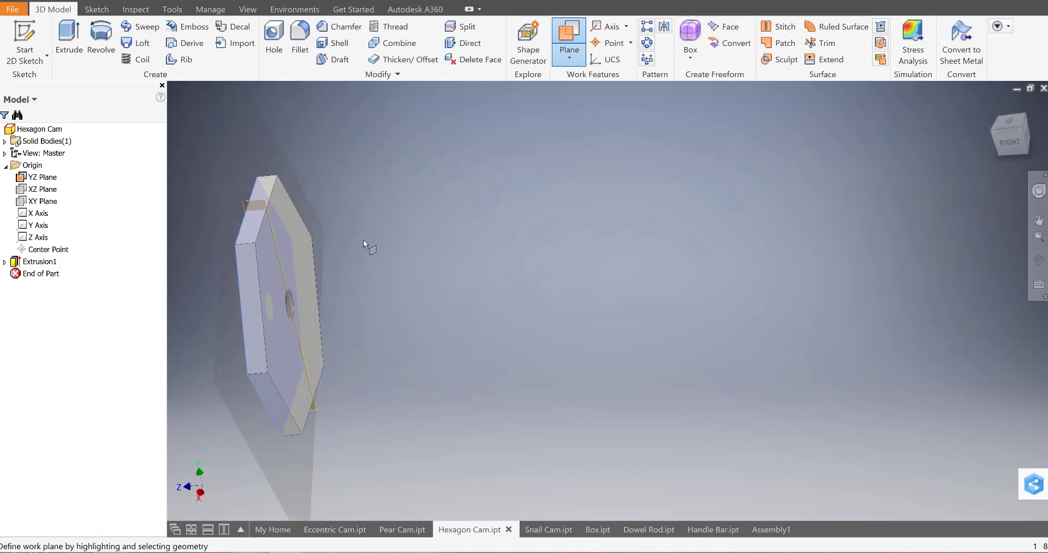
click(293, 247)
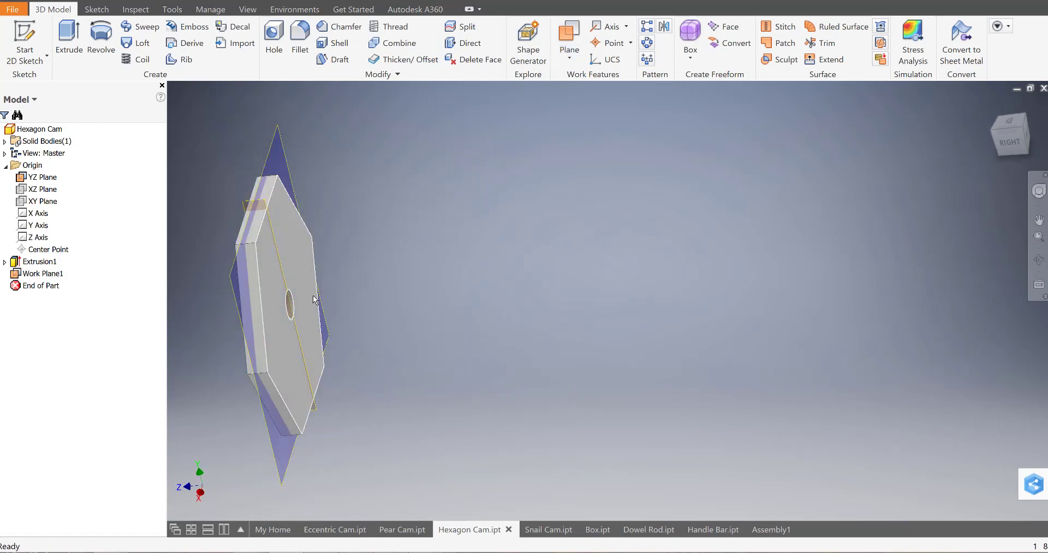
shift+middle_drag(293, 247, 536, 269)
scroll(632, 240, down, 2)
scroll(633, 241, up, 2)
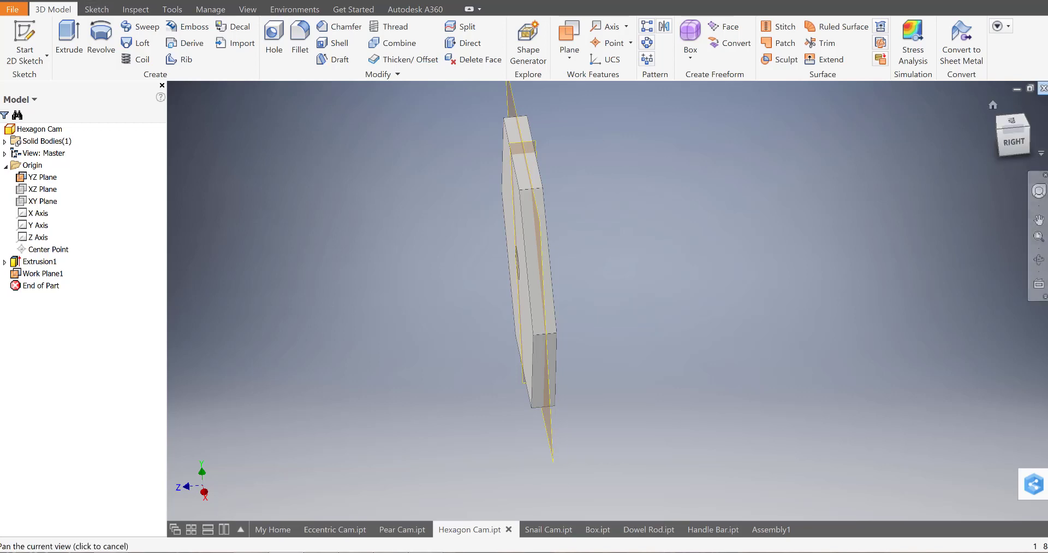
click(1043, 88)
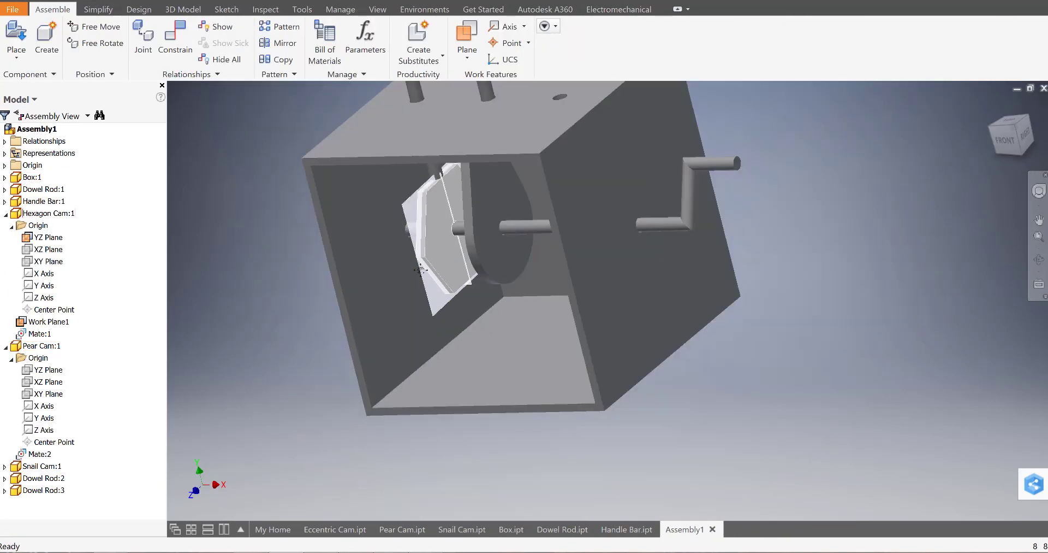
- Switch to the Pear Cam part and make its YZ origin plane visible
middle_drag(420, 270, 399, 297)
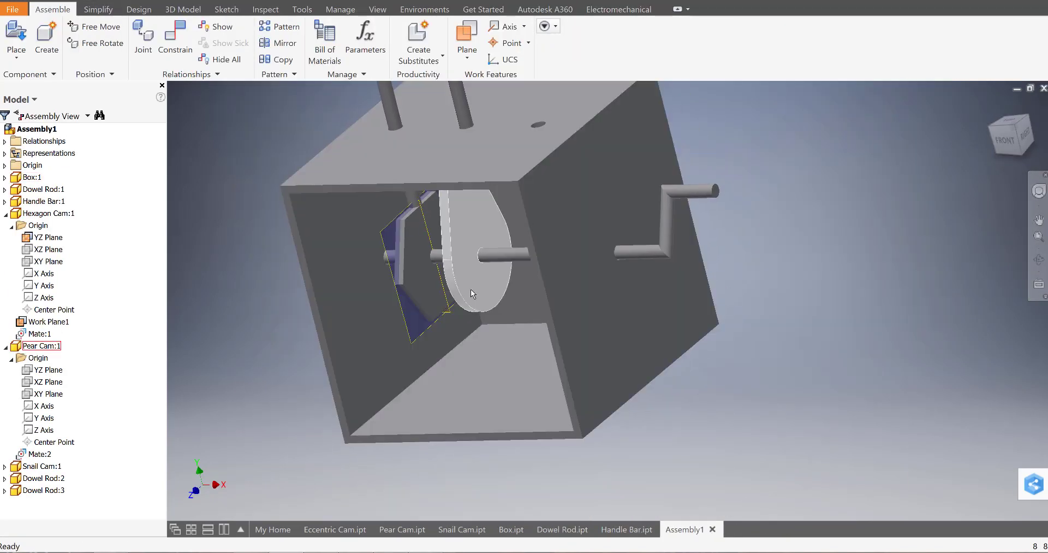
key(ctrl+Tab)
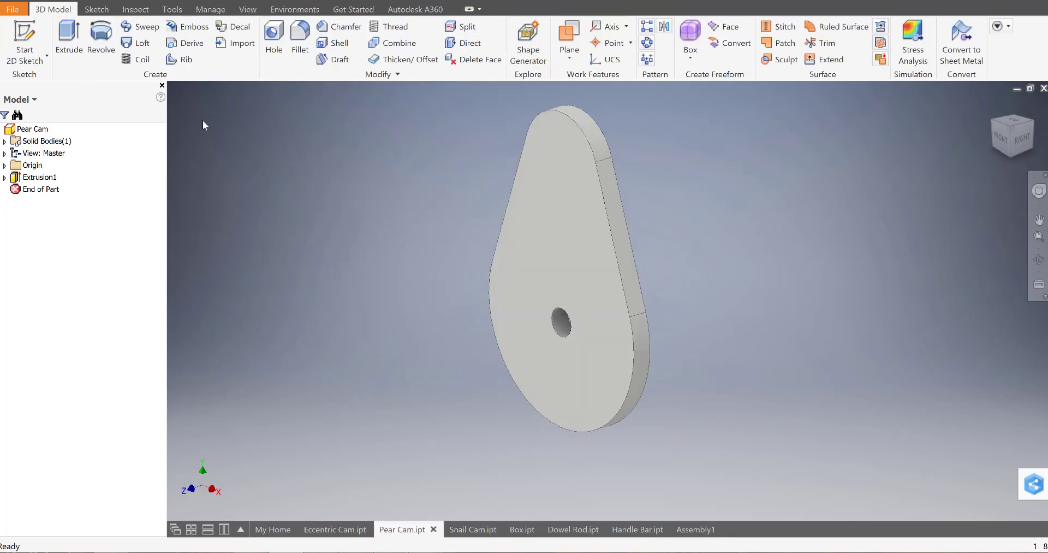
click(4, 165)
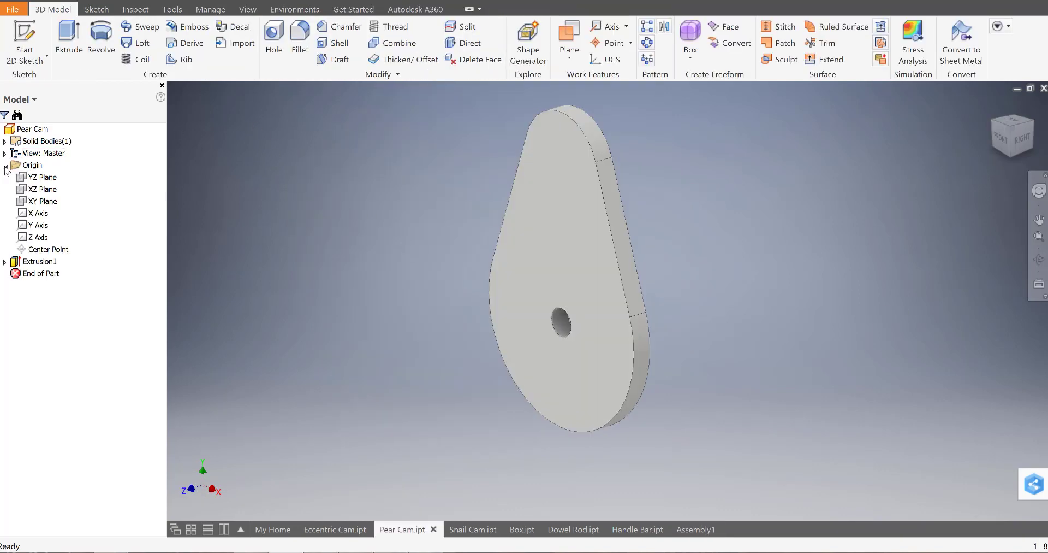
right_click(34, 179)
click(81, 261)
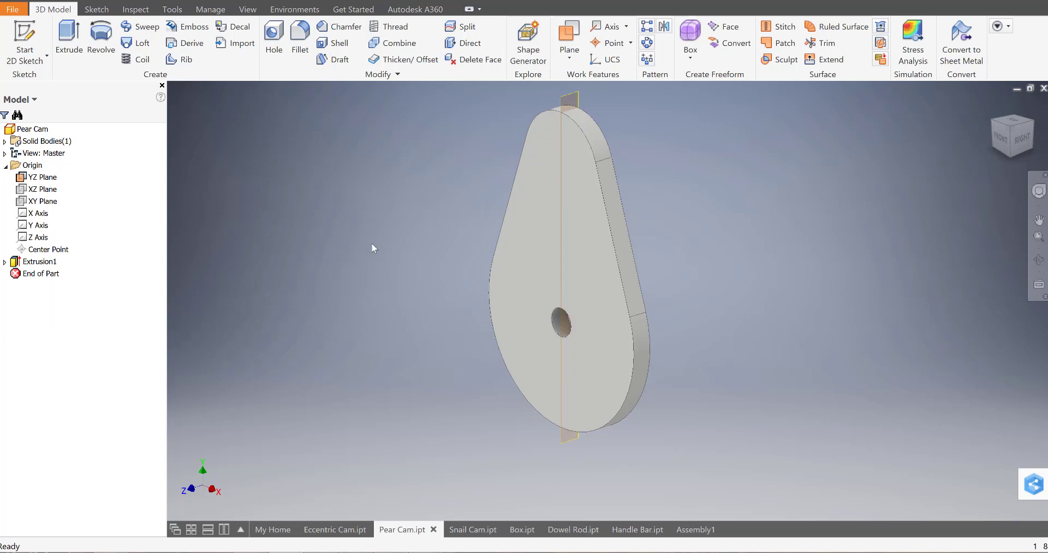
- Create a work plane midway between the pear cam's two flat faces and close the part to return to the assembly
click(570, 34)
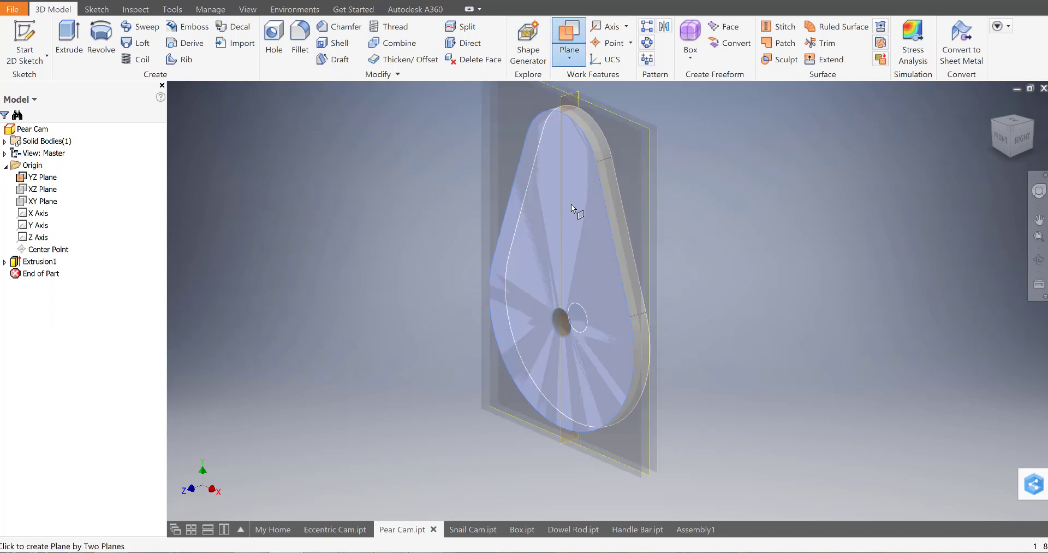
scroll(571, 207, down, 4)
shift+middle_drag(571, 225, 398, 232)
middle_drag(398, 232, 606, 191)
scroll(426, 240, up, 3)
click(427, 242)
scroll(406, 237, down, 2)
shift+middle_drag(406, 238, 453, 228)
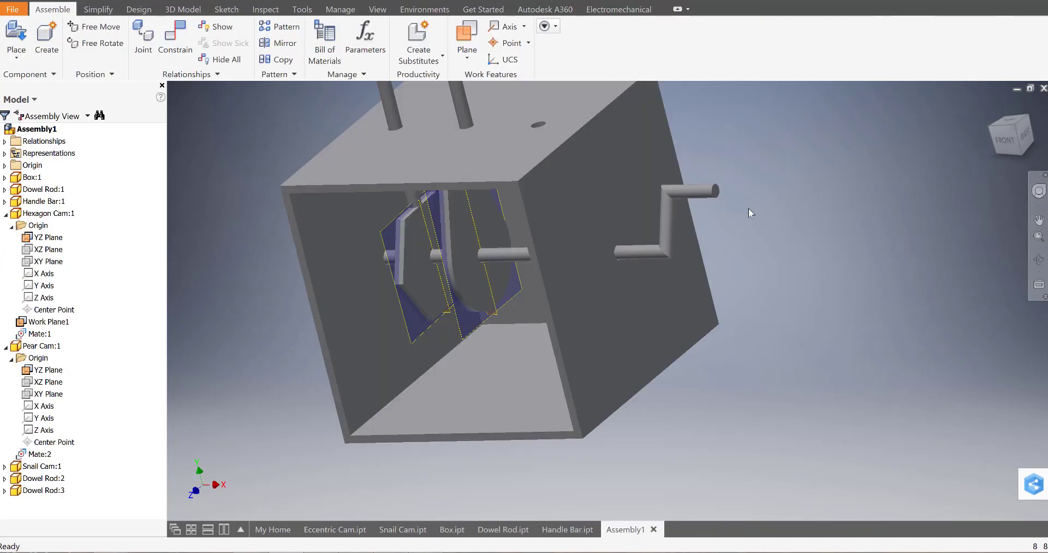
- Switch to the Snail Cam part and make its YZ origin plane visible
middle_drag(576, 221, 628, 194)
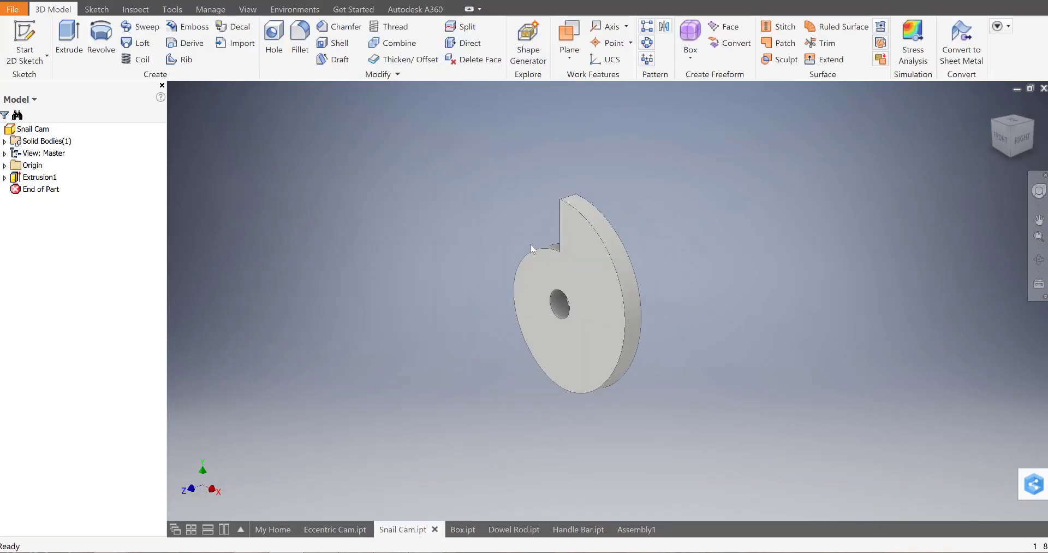
middle_drag(531, 244, 451, 180)
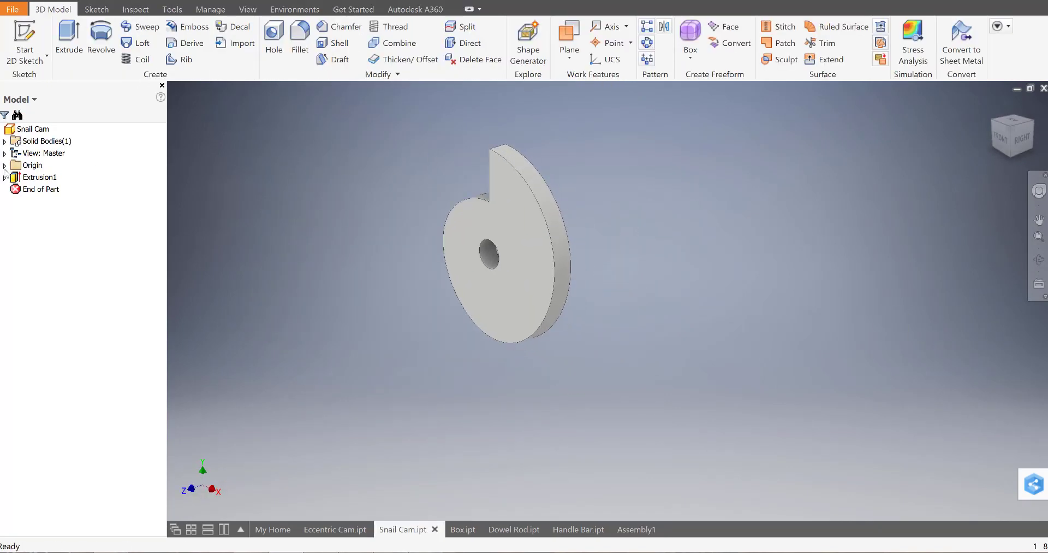
click(5, 165)
right_click(44, 177)
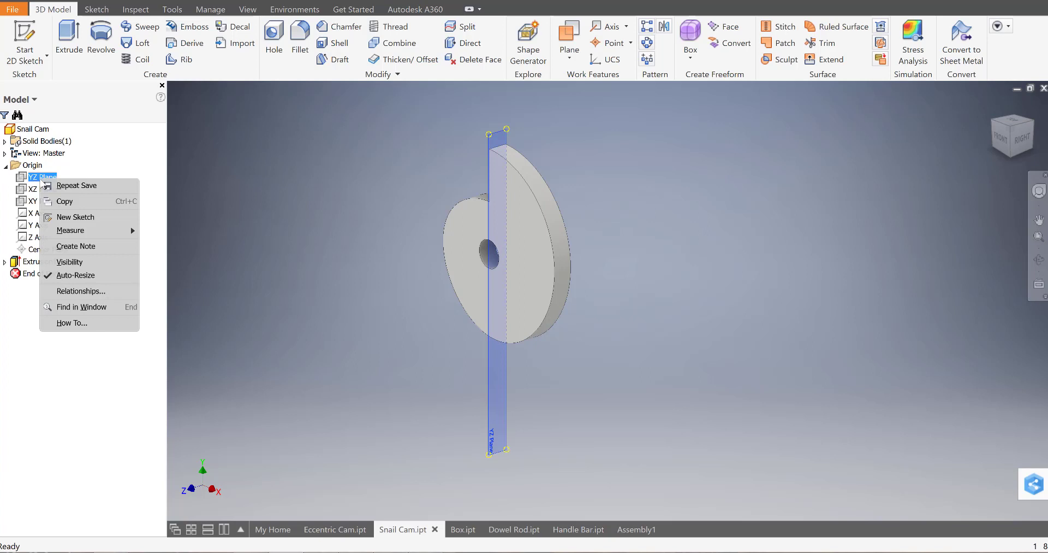
click(65, 260)
shift+middle_drag(369, 258, 437, 215)
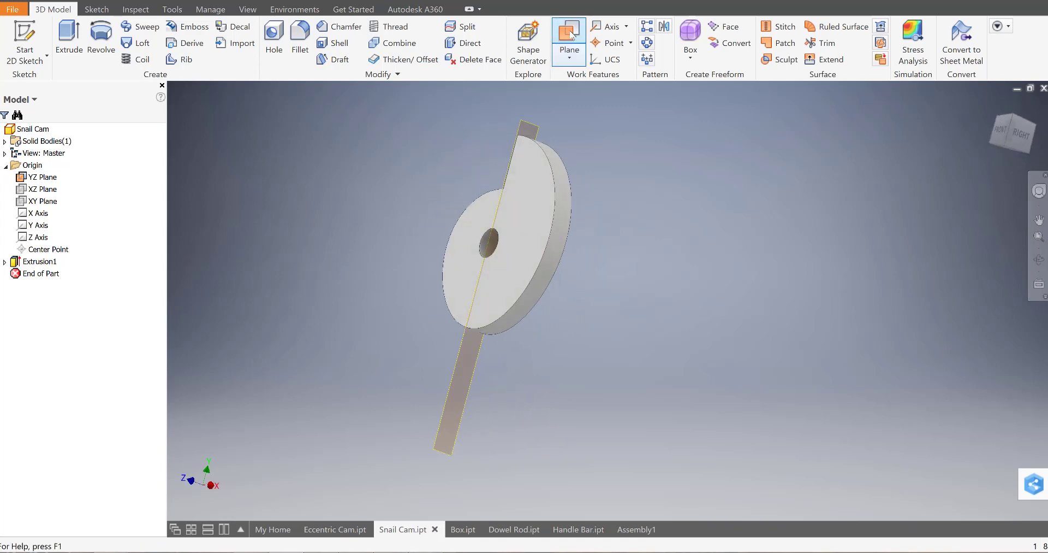
- Create a work plane midway between the snail cam's two flat faces and close the part to return to the assembly
click(569, 38)
shift+middle_drag(622, 255, 463, 257)
click(248, 232)
shift+middle_drag(314, 248, 437, 180)
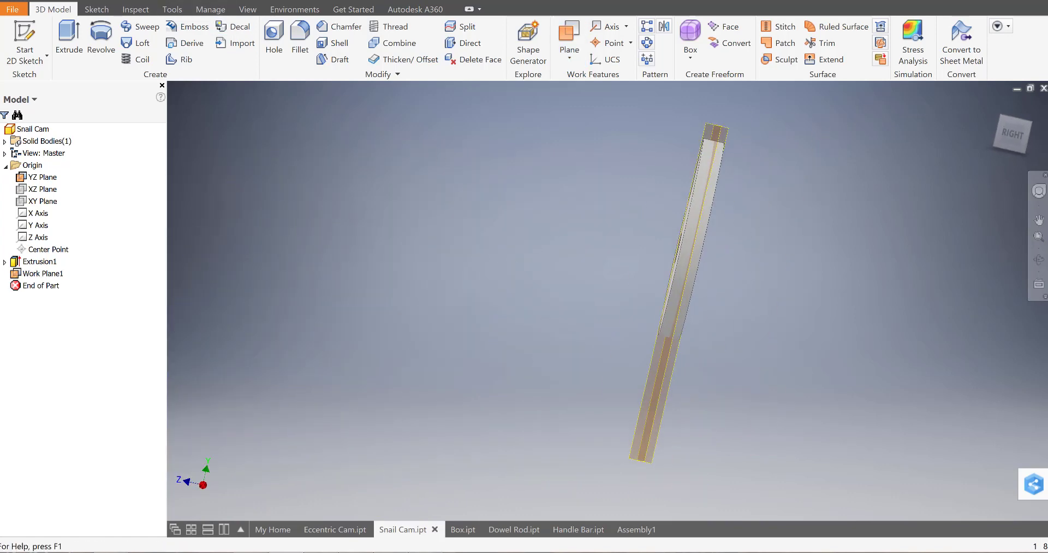
click(1044, 88)
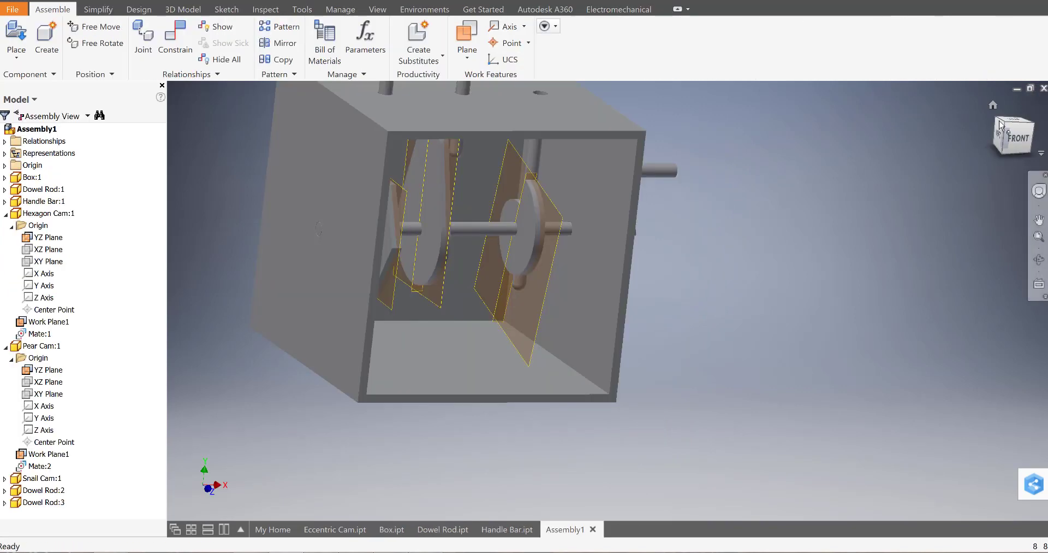
- Turn the assembly to face the front of the box and switch to the Handle Bar part
click(1001, 124)
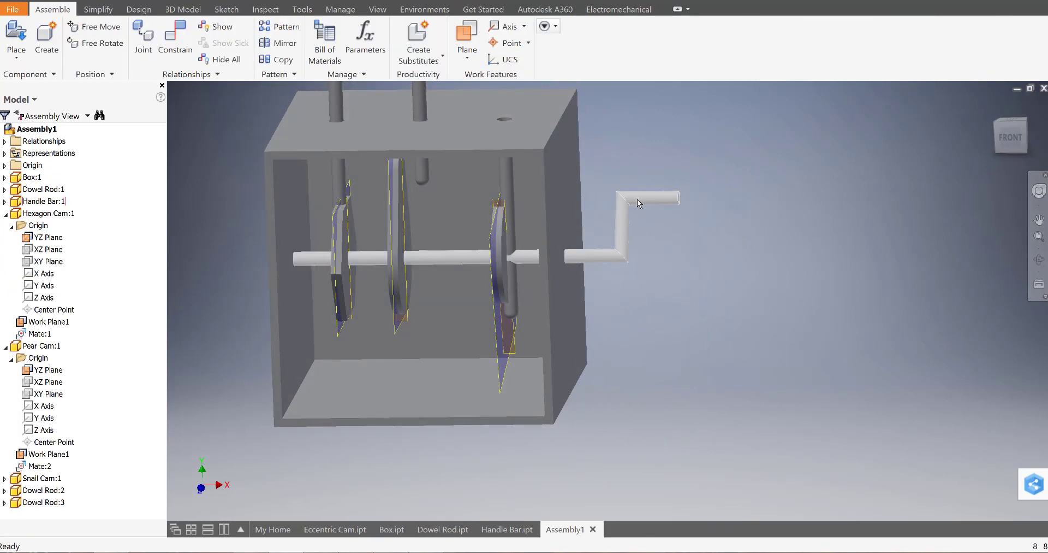
key(ctrl+shift+Tab)
drag(540, 209, 427, 157)
key(Escape)
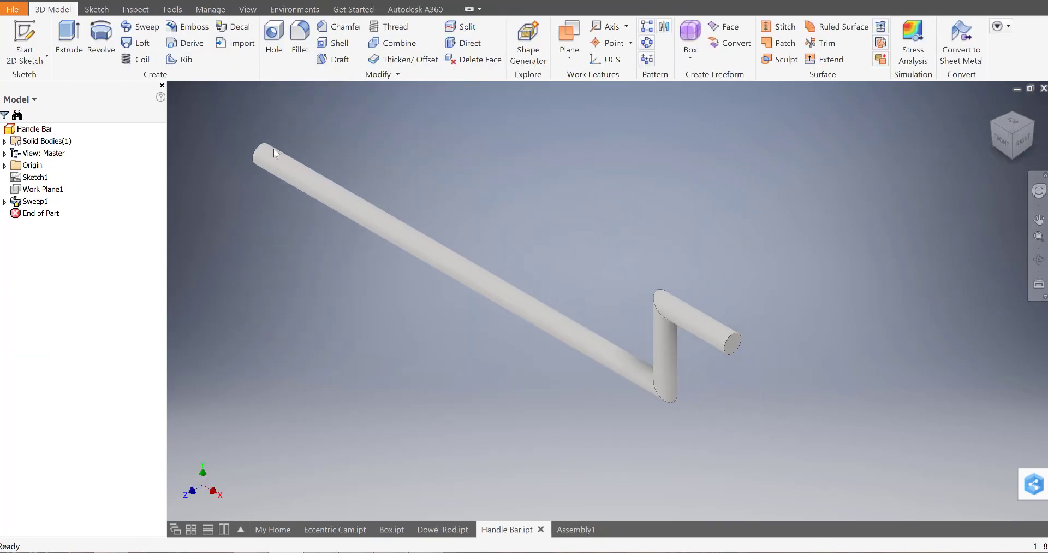
- Make the handle bar's XY origin plane visible along the rod and close the part to return to the assembly
click(5, 166)
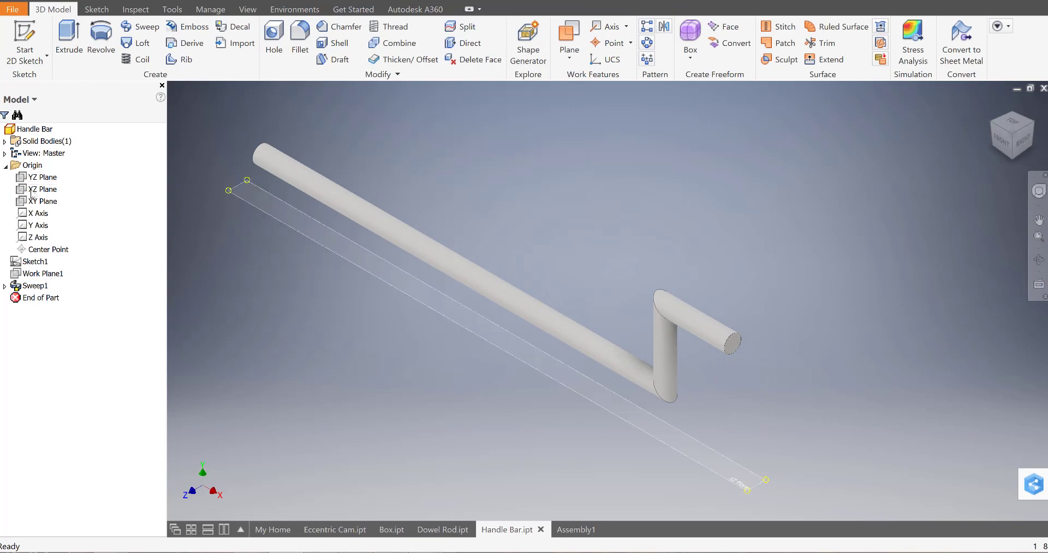
click(35, 203)
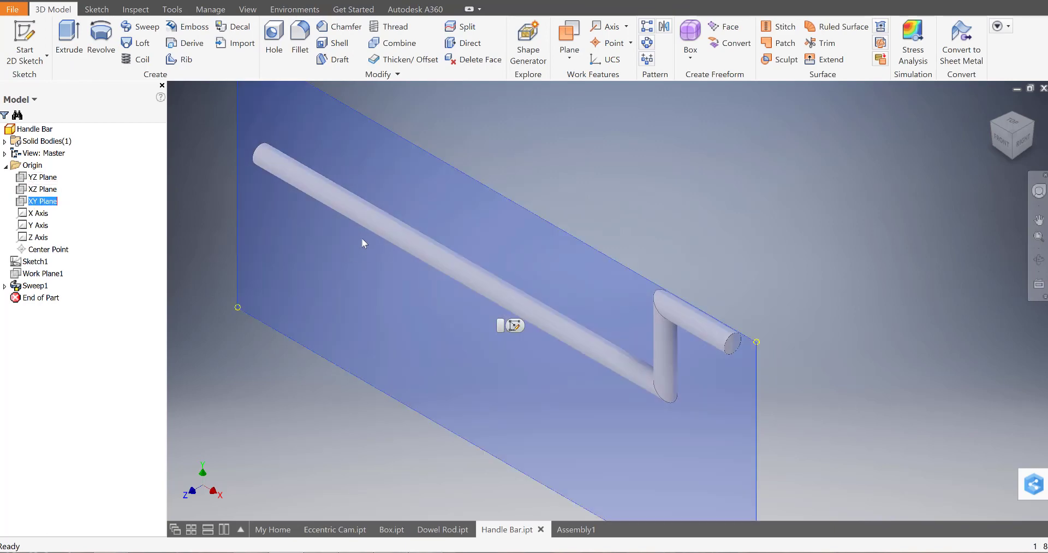
shift+middle_drag(361, 238, 293, 203)
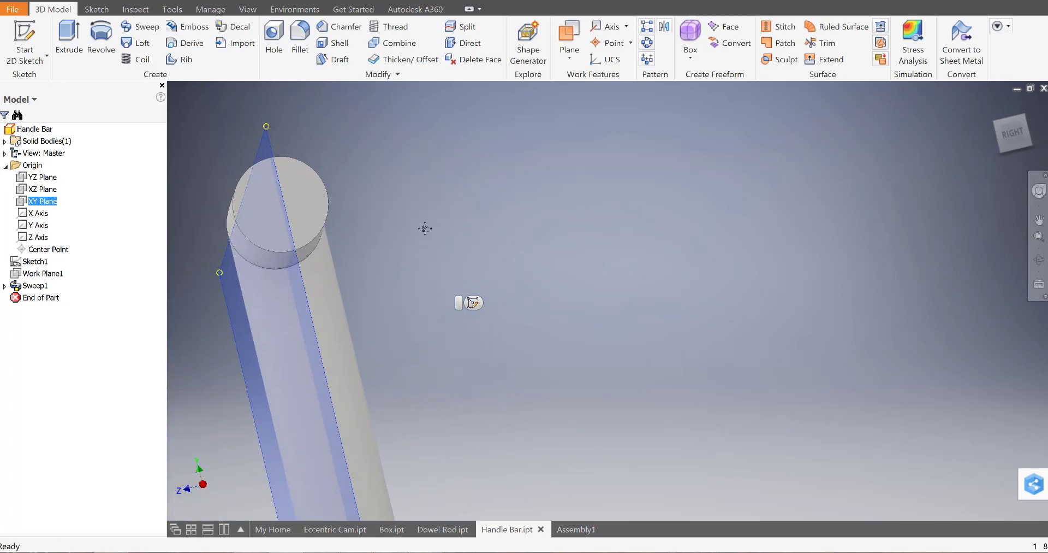
middle_drag(425, 229, 466, 227)
right_click(36, 207)
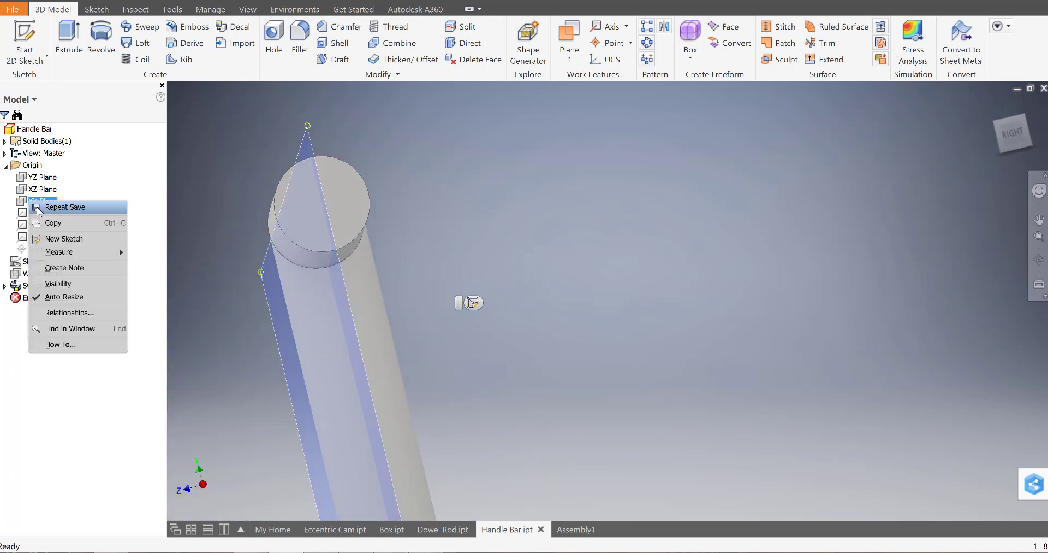
click(100, 288)
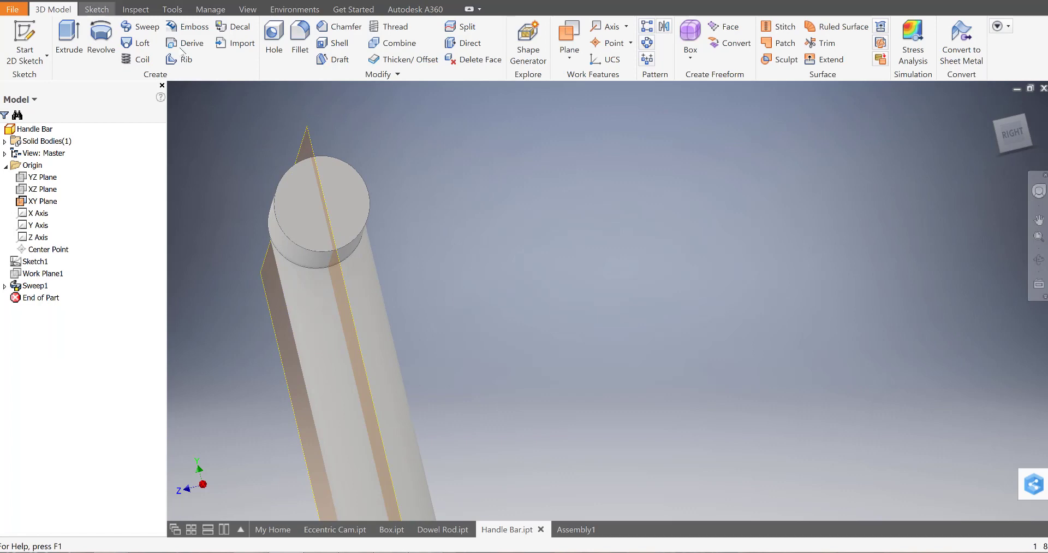
click(1044, 88)
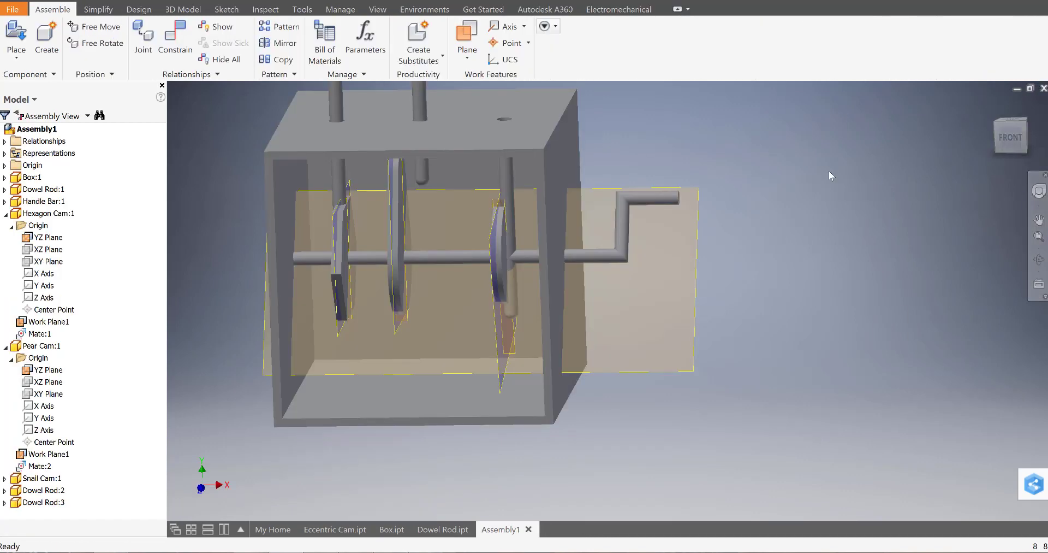
shift+middle_drag(829, 171, 703, 290)
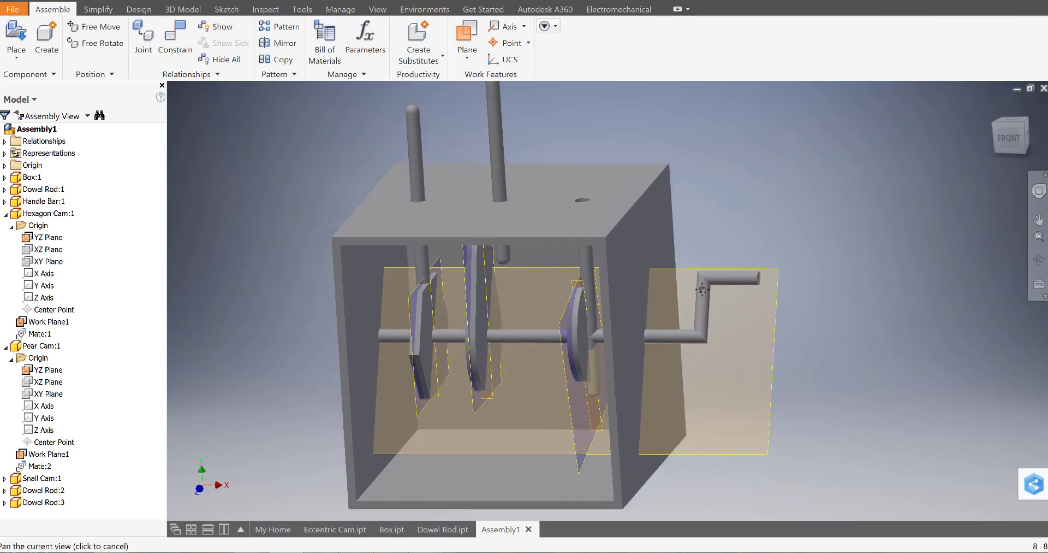
middle_drag(640, 248, 632, 277)
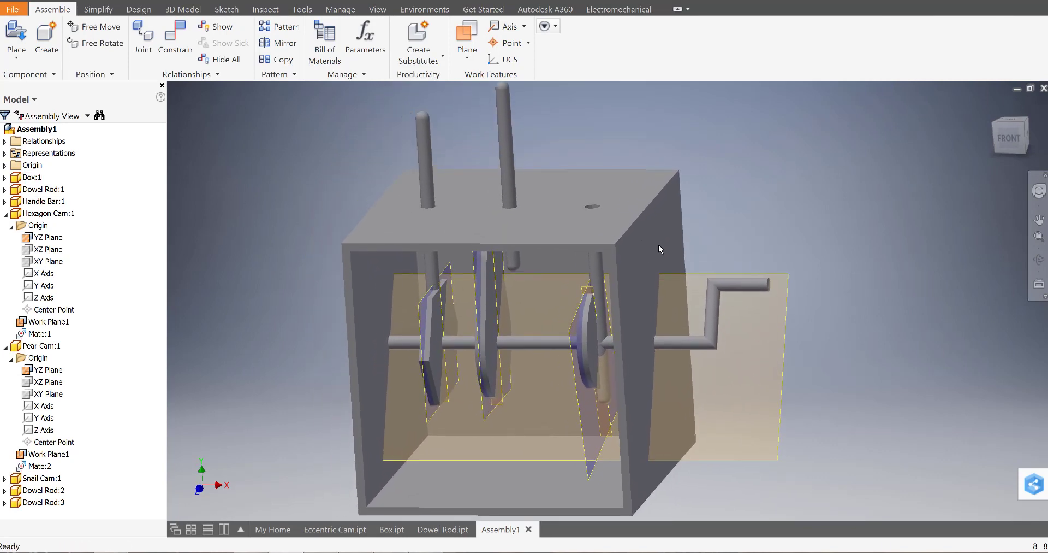